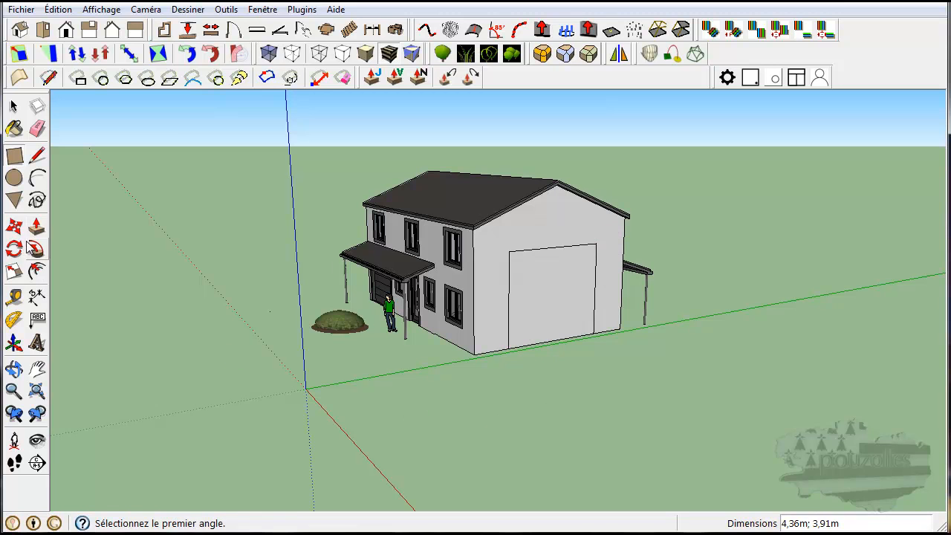
# Extrude the rectangle on the gable wall about 5.07 m outward and lower the resulting block's top face by about 1.05 m
pyautogui.click(558, 312)
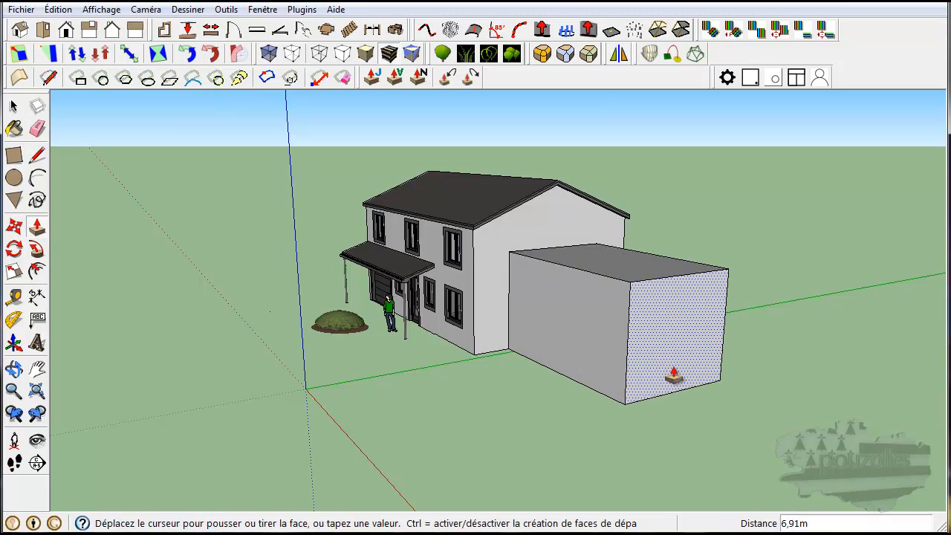
pyautogui.click(639, 371)
pyautogui.moveTo(639, 436); pyautogui.dragTo(767, 431, button='middle')
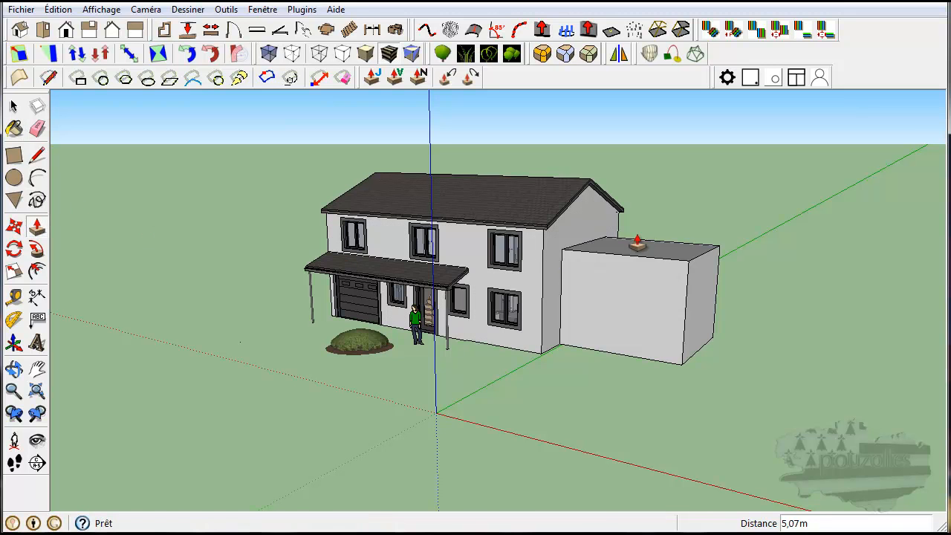
pyautogui.click(642, 252)
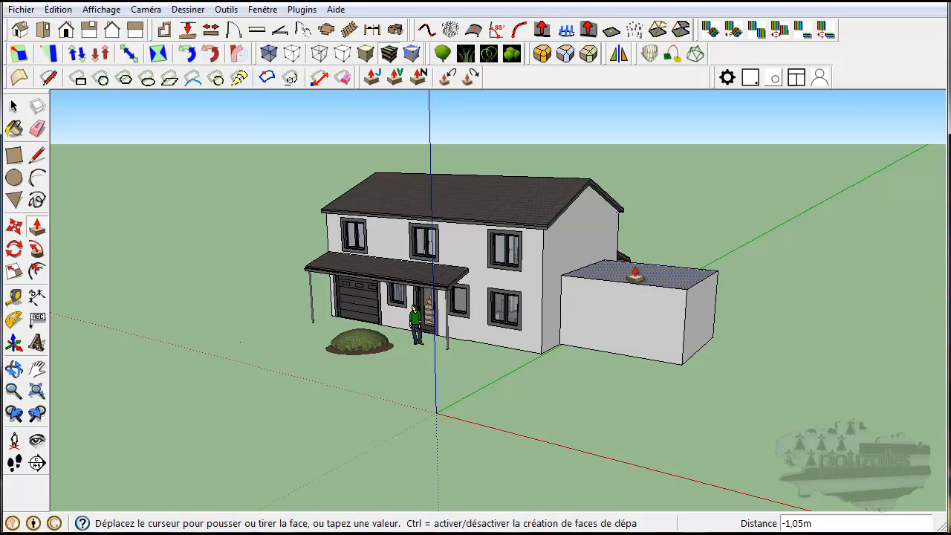
pyautogui.click(635, 275)
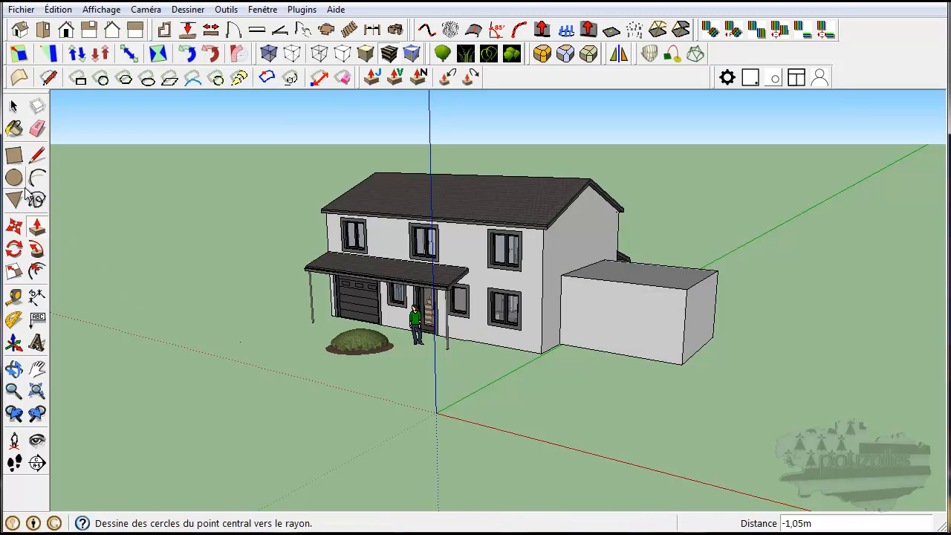
# Lower the rear top edge of the extension by about 0.92 m to give its roof a slope
pyautogui.click(13, 226)
pyautogui.moveTo(669, 409); pyautogui.dragTo(361, 361, button='middle')
pyautogui.click(454, 288)
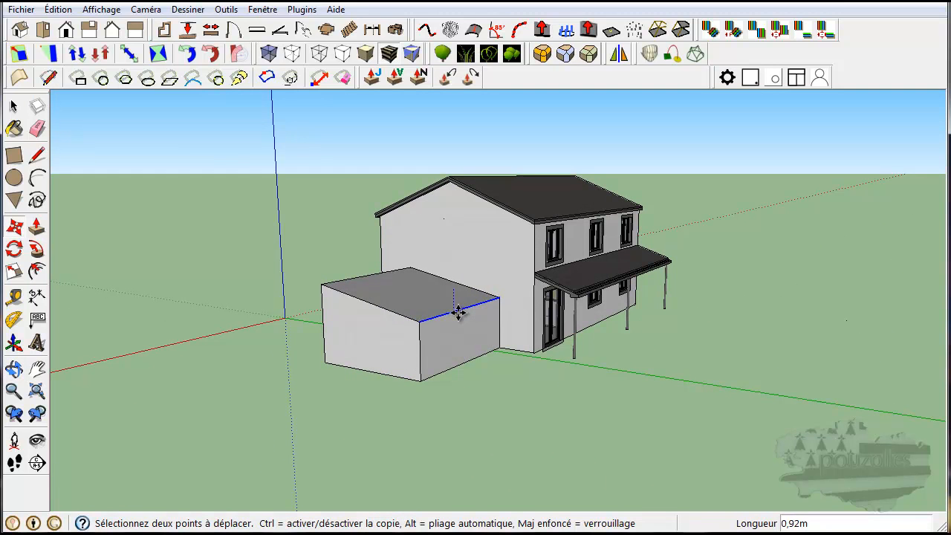
pyautogui.press('Escape')
pyautogui.moveTo(344, 439); pyautogui.dragTo(690, 452, button='middle')
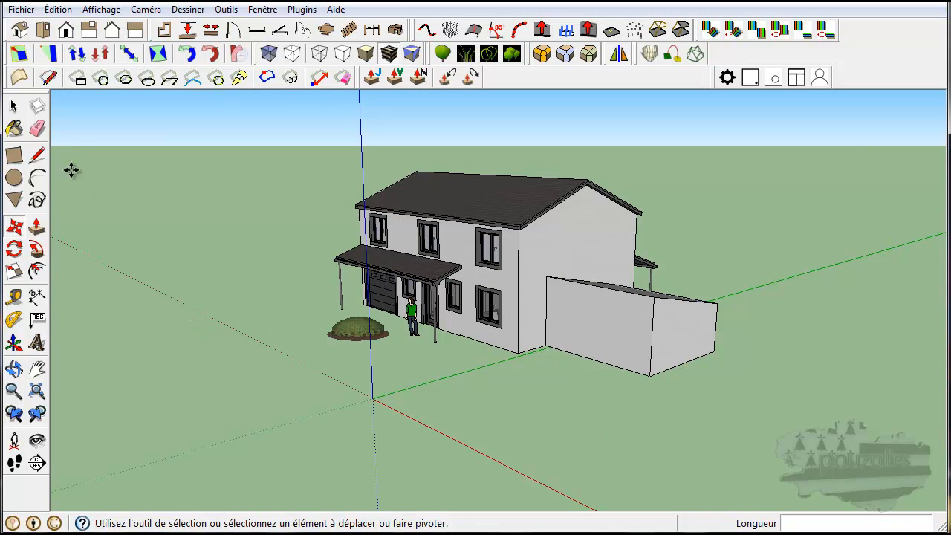
# Select the faces and edges of the extension beside the house, leaving the house itself out of the selection
pyautogui.click(13, 108)
pyautogui.moveTo(529, 434); pyautogui.dragTo(561, 480, button='middle')
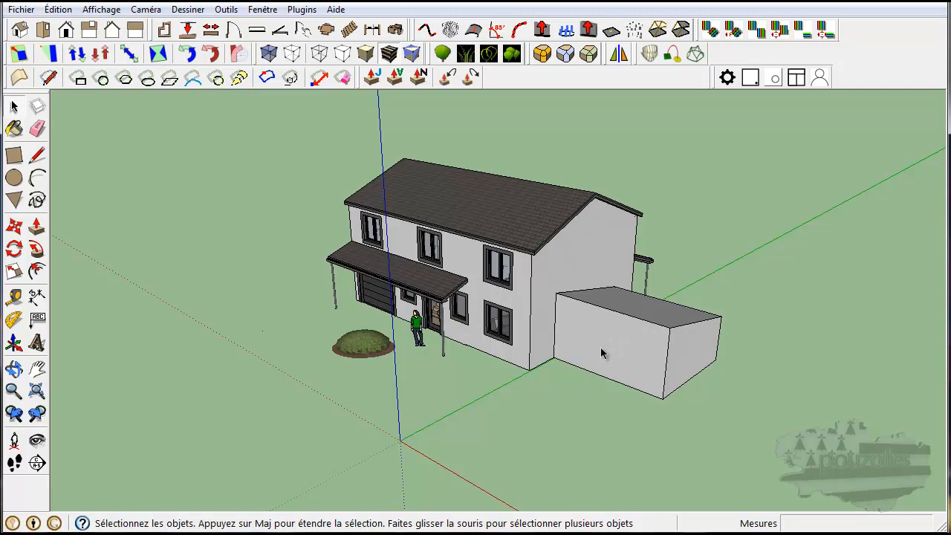
pyautogui.moveTo(559, 428); pyautogui.dragTo(656, 408, button='middle')
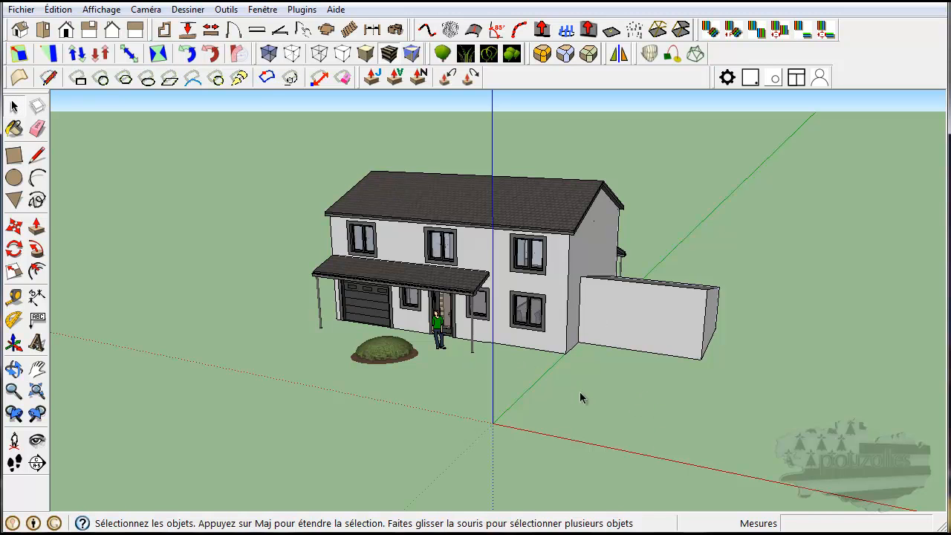
pyautogui.moveTo(533, 384); pyautogui.dragTo(653, 393, button='middle')
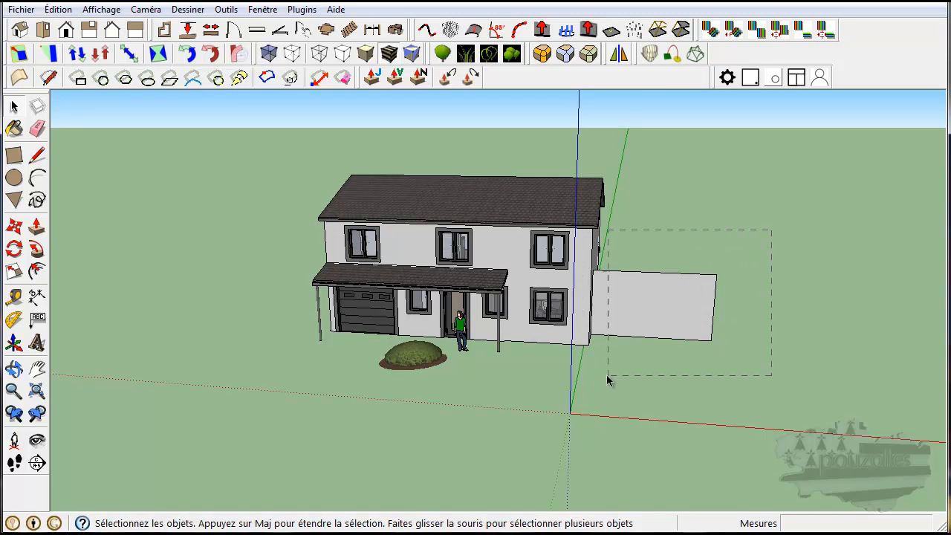
pyautogui.moveTo(615, 380); pyautogui.dragTo(617, 379)
# Add the extension's bottom edge along the house wall to the current selection
pyautogui.moveTo(658, 384); pyautogui.dragTo(397, 400, button='middle')
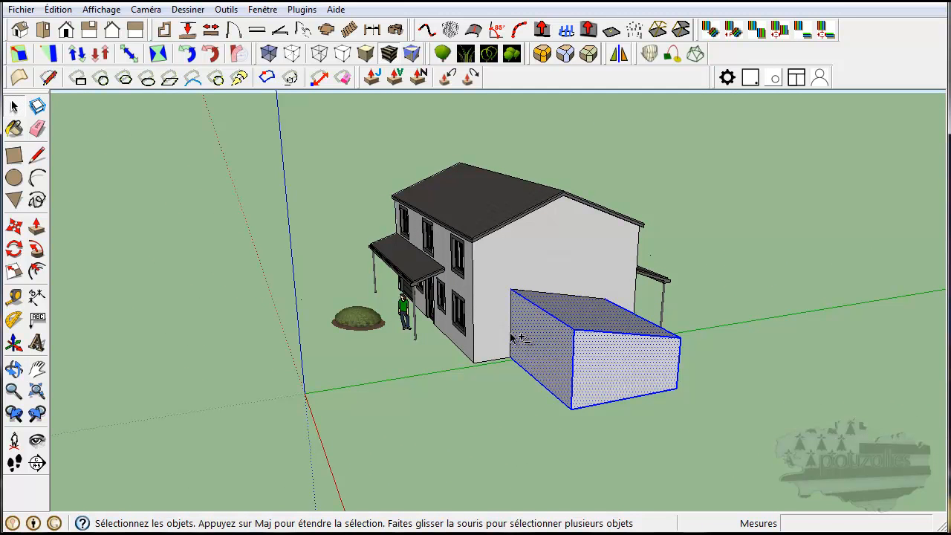
pyautogui.moveTo(702, 362); pyautogui.dragTo(417, 237, button='middle')
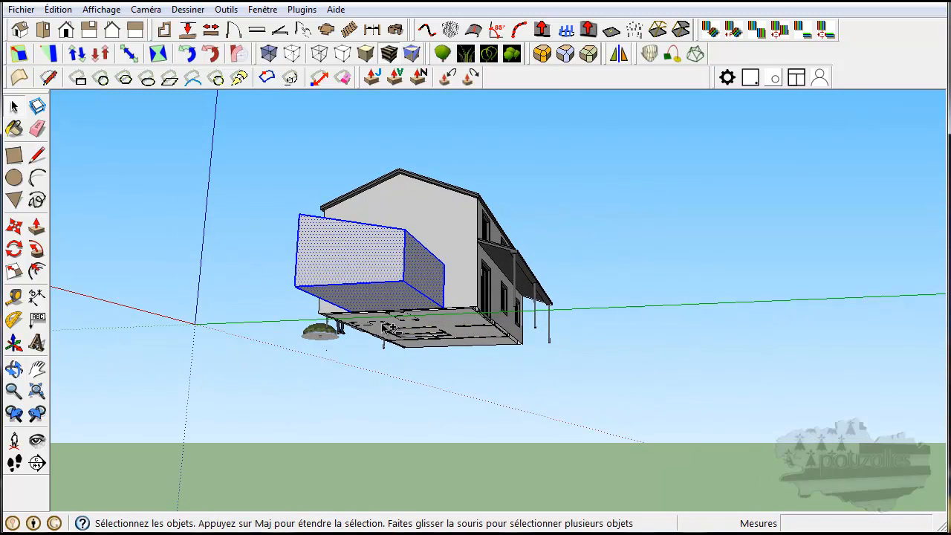
pyautogui.scroll(8, 386, 327)
pyautogui.keyDown('shift'); pyautogui.moveTo(410, 310); pyautogui.dragTo(529, 221, button='middle'); pyautogui.keyUp('shift')
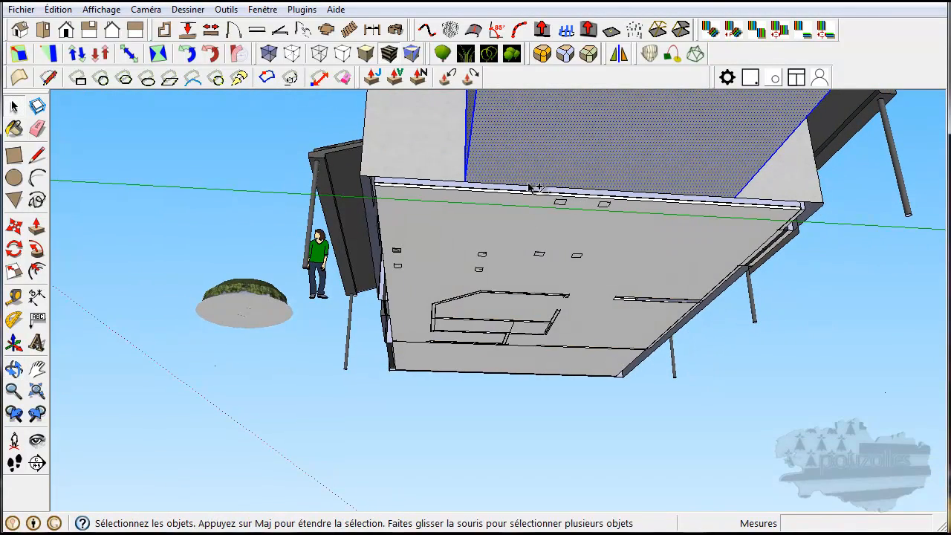
pyautogui.keyDown('ctrl'); pyautogui.click(531, 189); pyautogui.keyUp('ctrl')
pyautogui.moveTo(522, 223); pyautogui.dragTo(608, 442, button='middle')
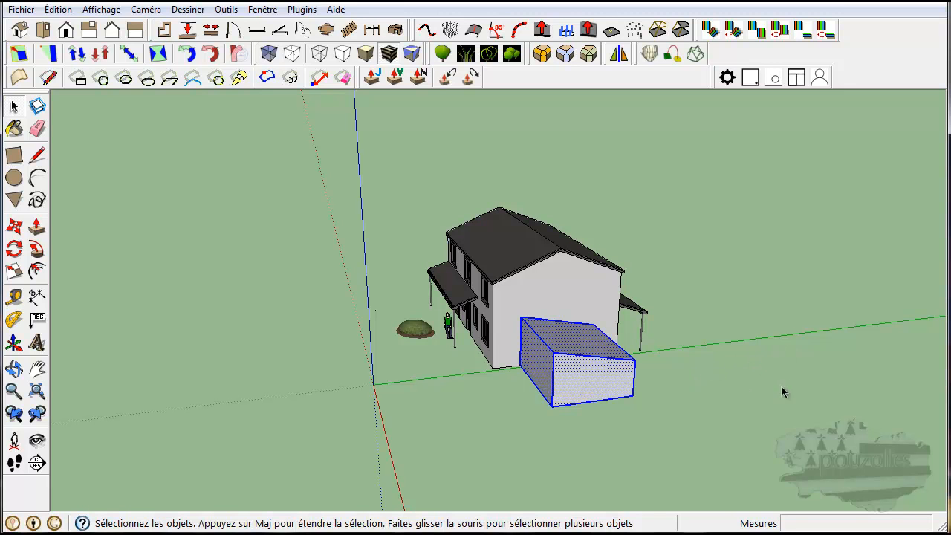
pyautogui.moveTo(674, 388); pyautogui.dragTo(815, 364, button='middle')
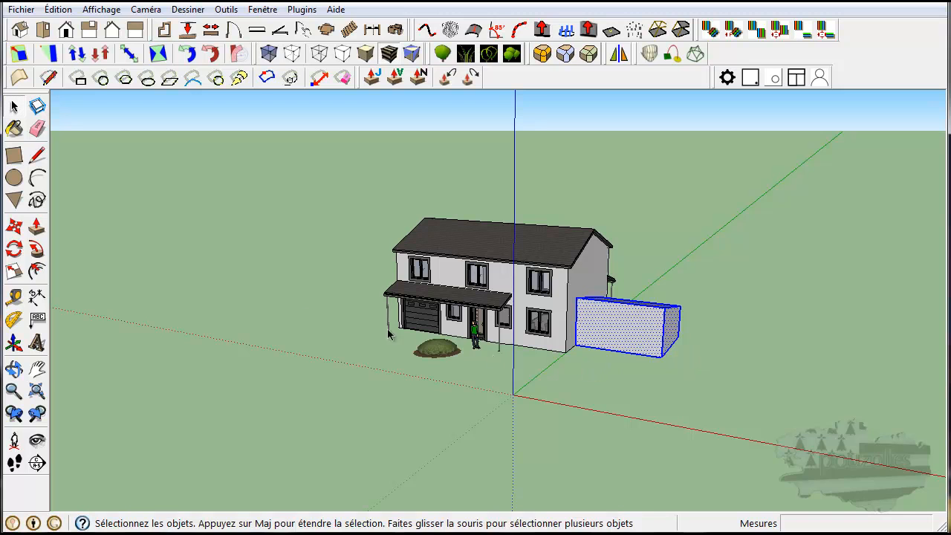
# Try to move the selected extension geometry away from the house by its front outer bottom corner, and cancel the move
pyautogui.click(13, 227)
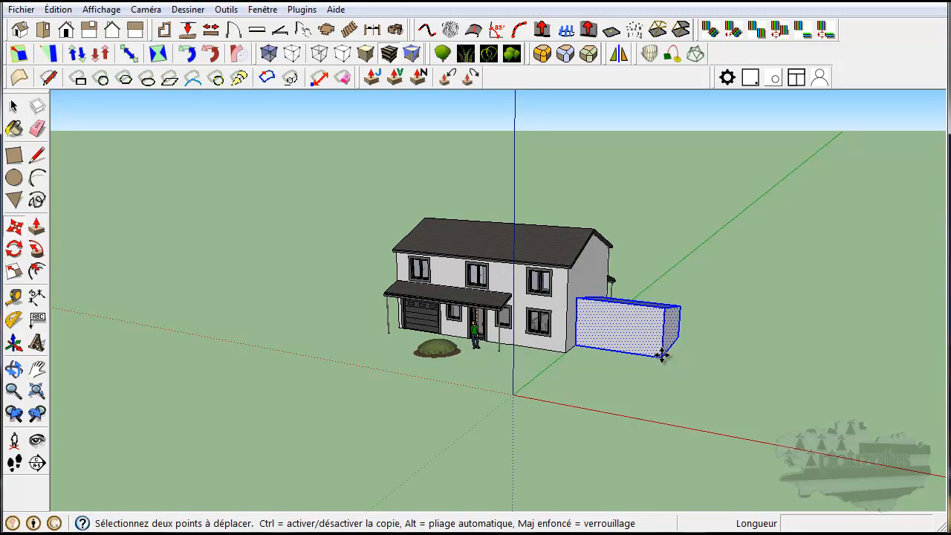
pyautogui.click(661, 354)
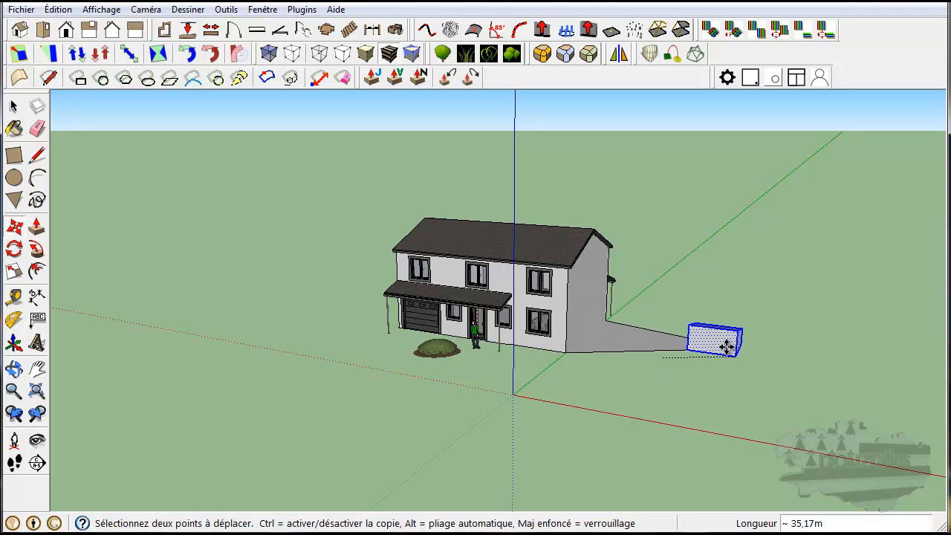
pyautogui.click(695, 327)
pyautogui.click(660, 339)
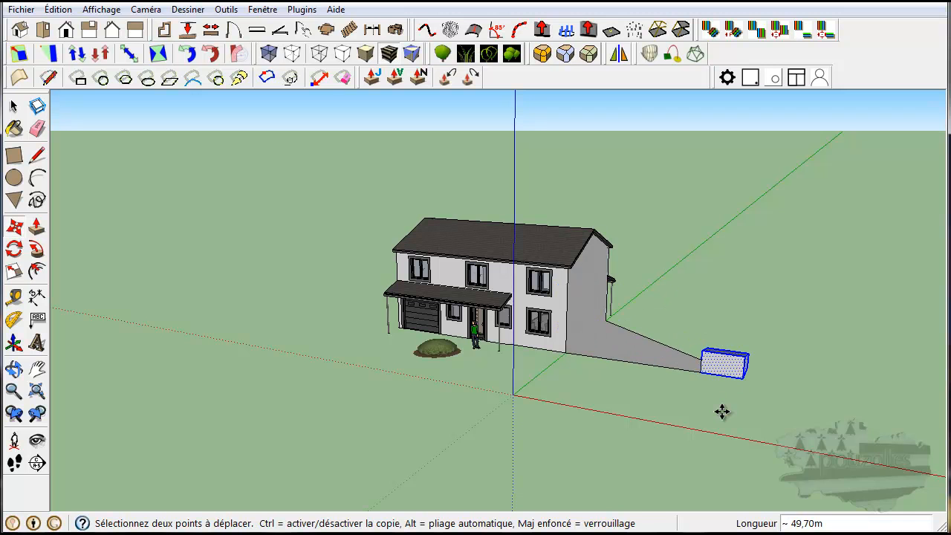
pyautogui.press('Escape')
# Try moving the selected geometry forward along the gable wall from its lower corner, undo it, and cancel another move outward
pyautogui.moveTo(698, 389); pyautogui.dragTo(532, 377, button='middle')
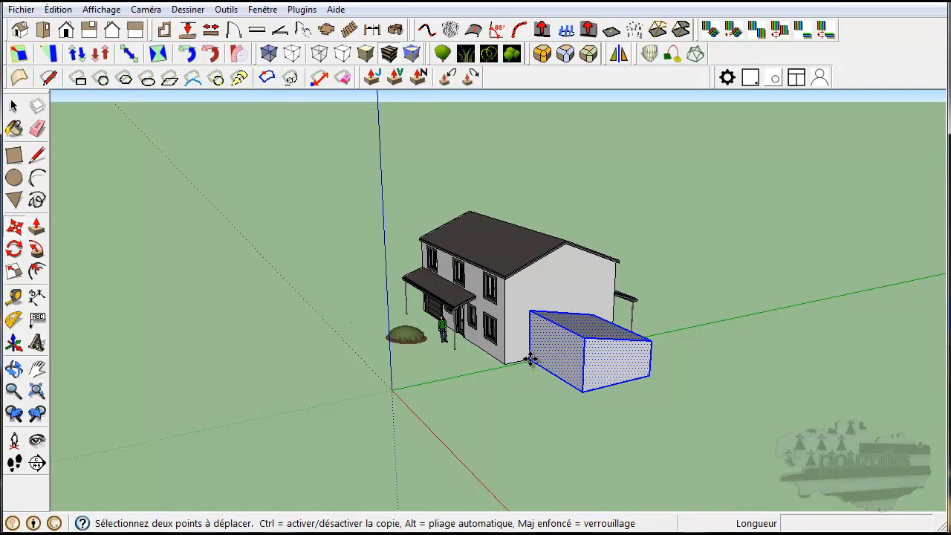
pyautogui.click(529, 359)
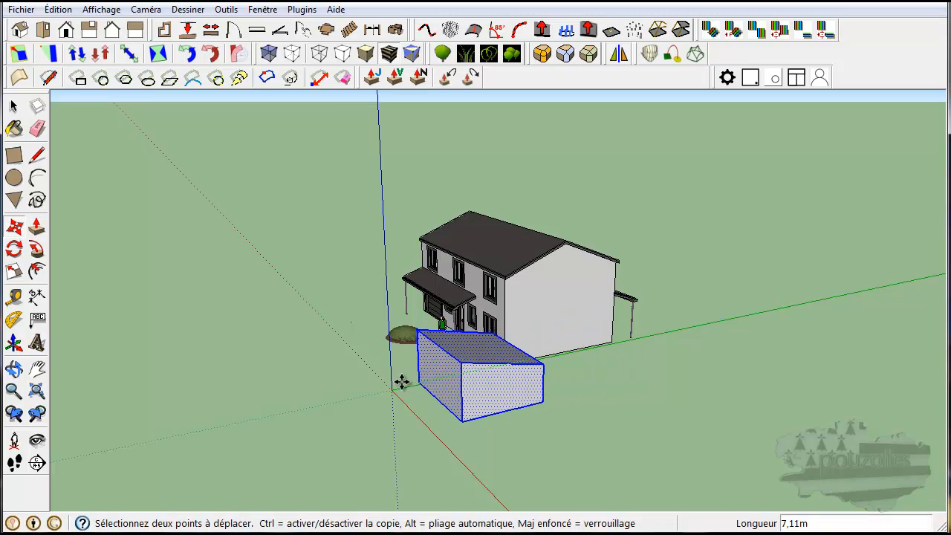
pyautogui.click(334, 398)
pyautogui.moveTo(503, 431); pyautogui.dragTo(820, 375, button='middle')
pyautogui.moveTo(589, 432)
pyautogui.mouseDown(button='middle')
pyautogui.moveTo(804, 439)
pyautogui.moveTo(547, 451)
pyautogui.moveTo(654, 425)
pyautogui.moveTo(609, 471)
pyautogui.mouseUp(button='middle')
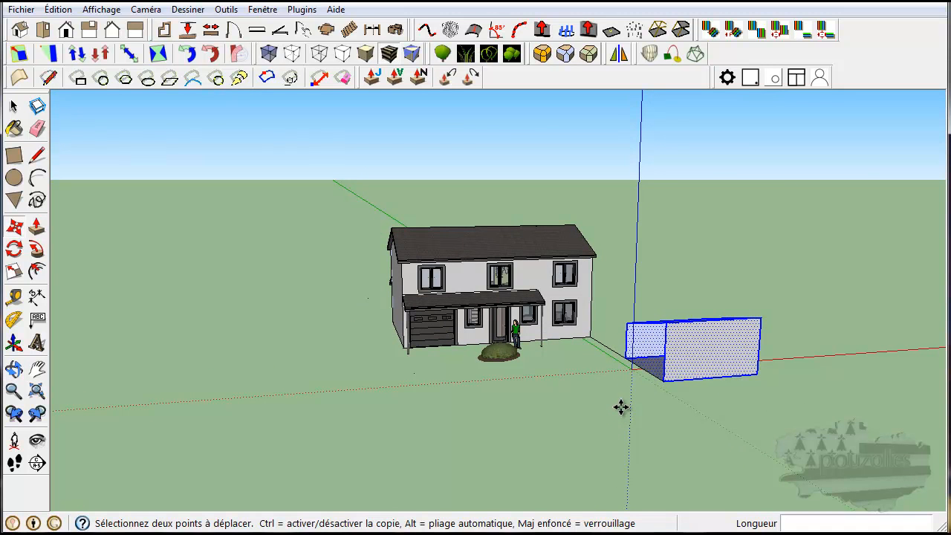
pyautogui.moveTo(632, 411)
pyautogui.mouseDown(button='middle')
pyautogui.moveTo(807, 384)
pyautogui.moveTo(674, 428)
pyautogui.moveTo(531, 444)
pyautogui.moveTo(393, 429)
pyautogui.moveTo(440, 430)
pyautogui.mouseUp(button='middle')
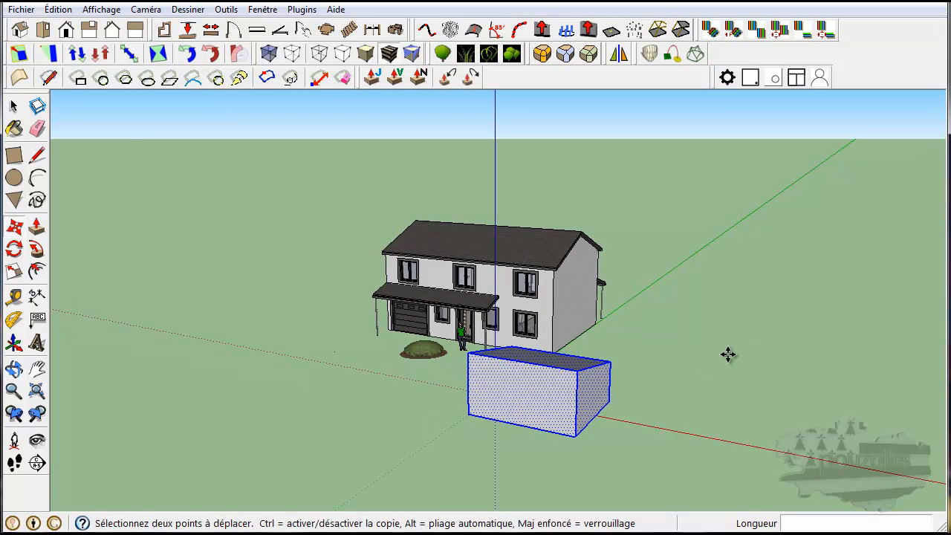
pyautogui.hotkey('ctrl', 'z')
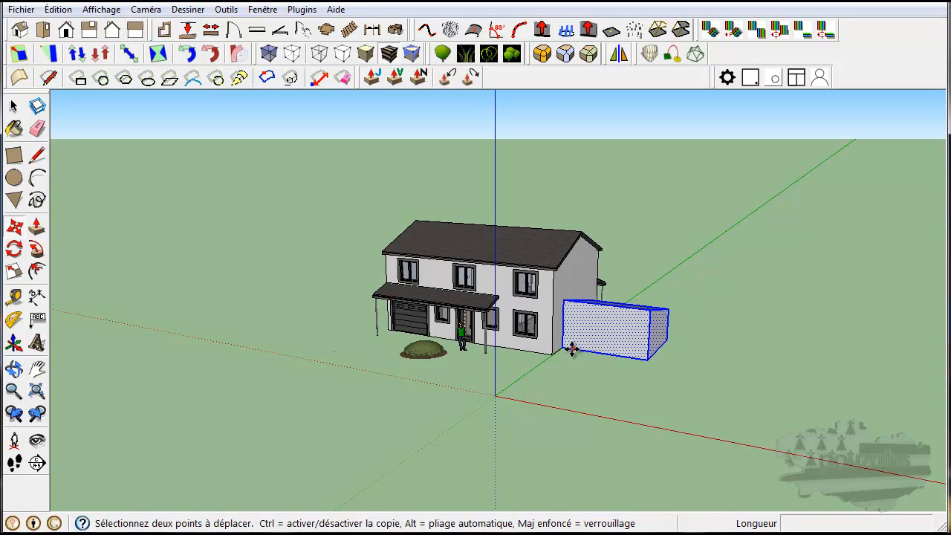
pyautogui.click(648, 359)
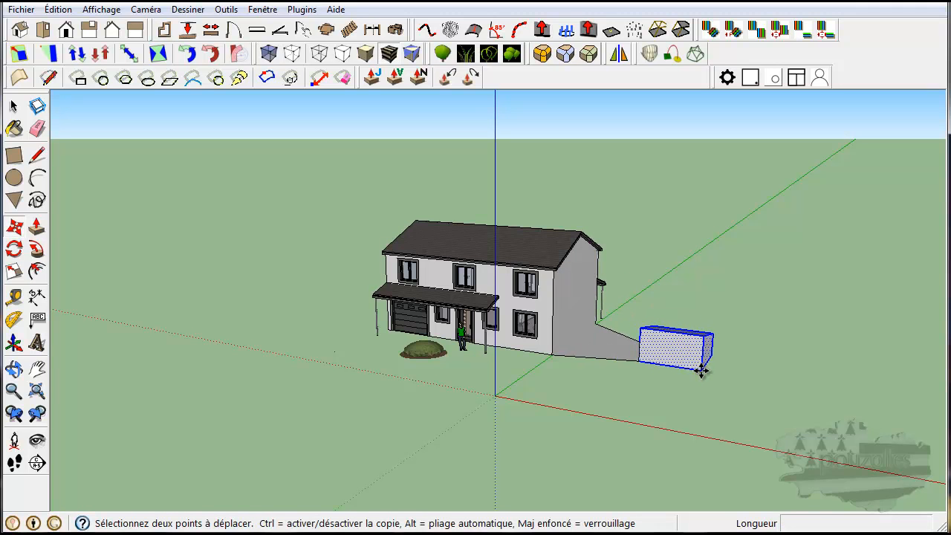
pyautogui.press('Escape')
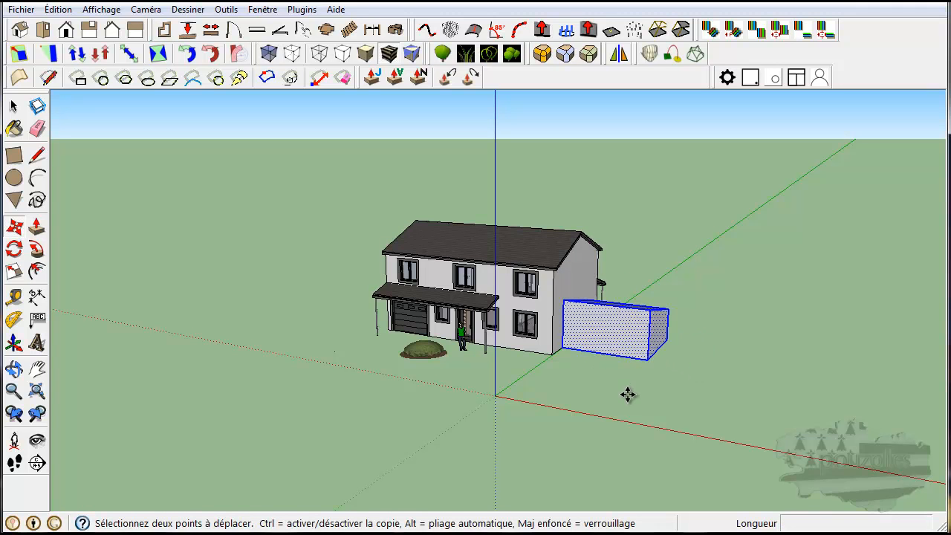
# Create a component from the selected extension geometry, keeping the default name and options
pyautogui.rightClick(624, 329)
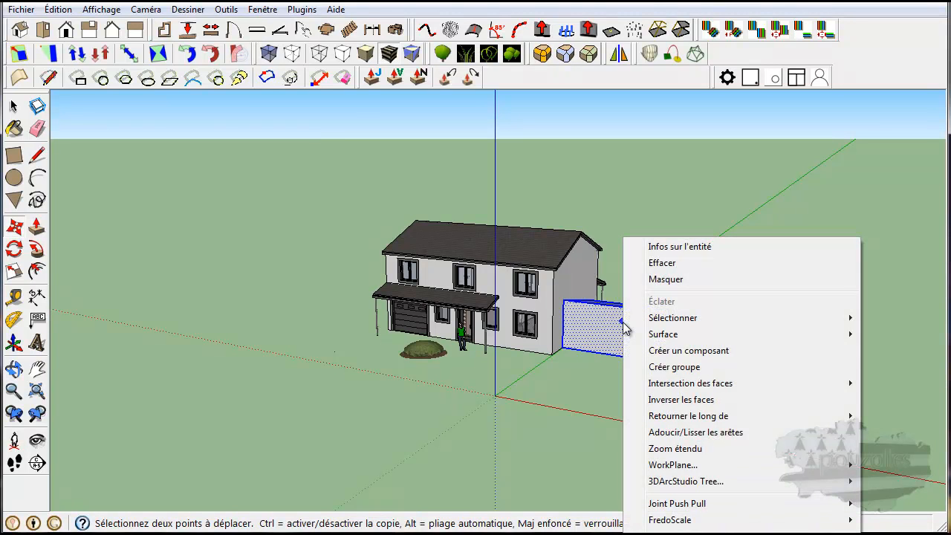
pyautogui.click(689, 350)
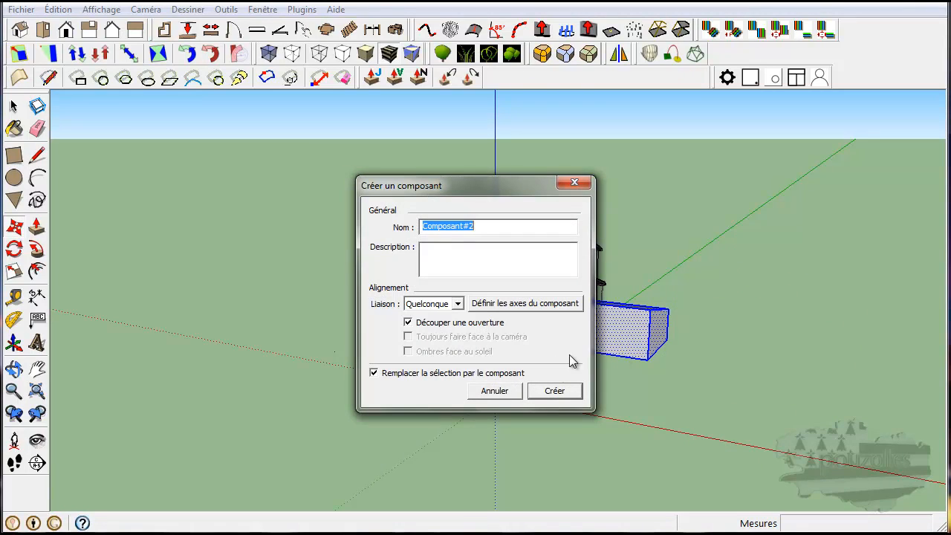
pyautogui.click(553, 391)
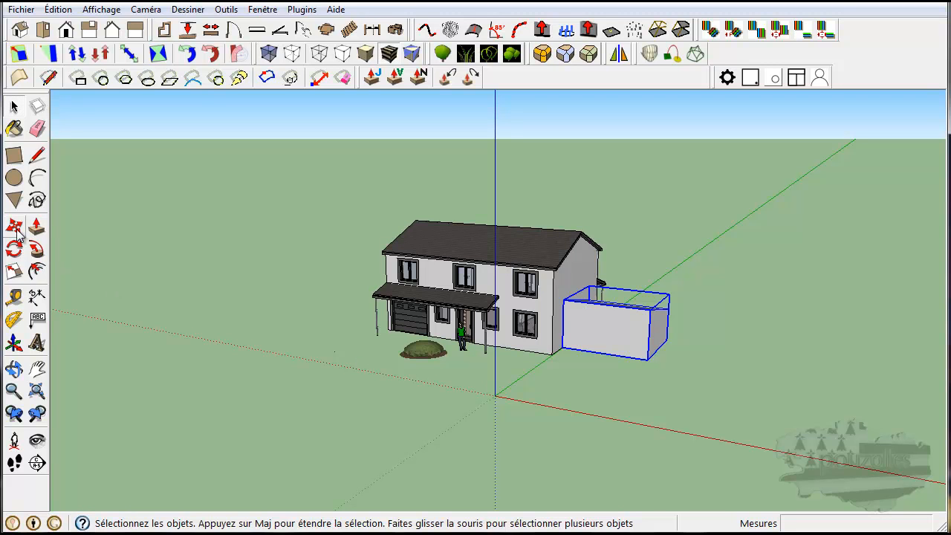
# Move the extension component about 163 m away from the house by its lower corner, and undo the move
pyautogui.click(20, 231)
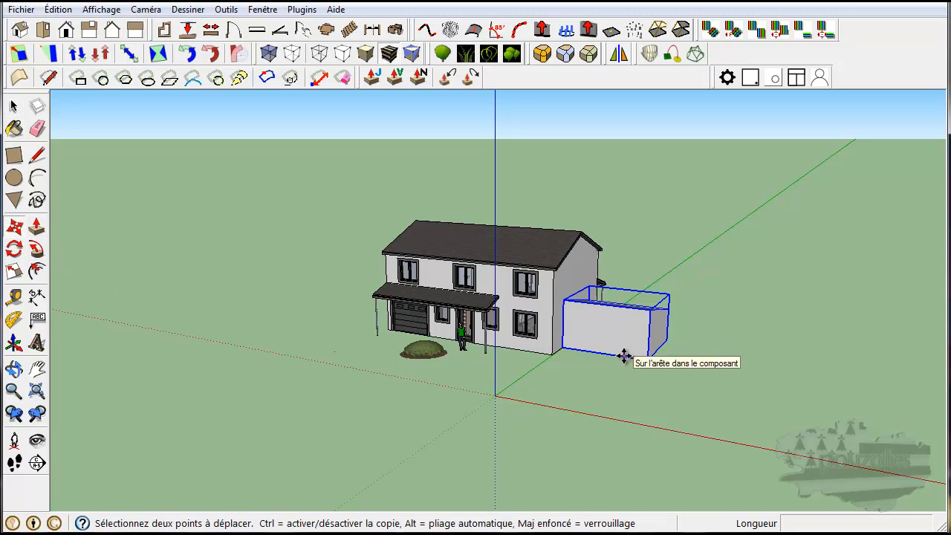
pyautogui.click(564, 347)
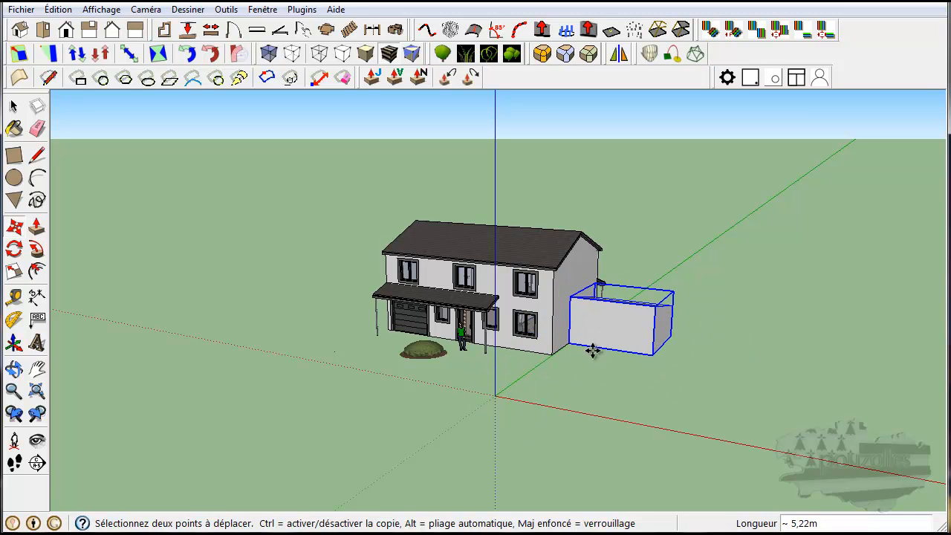
pyautogui.click(779, 399)
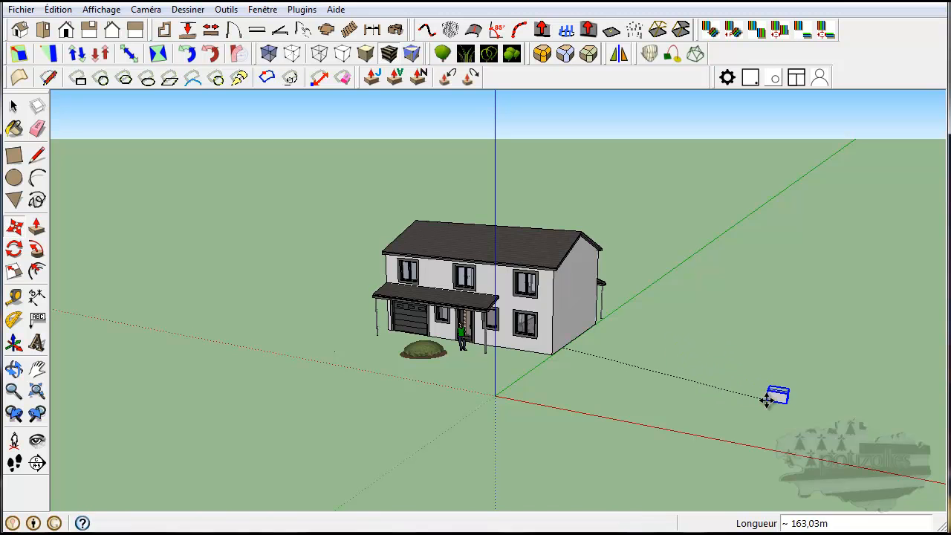
pyautogui.moveTo(709, 441); pyautogui.dragTo(738, 439, button='middle')
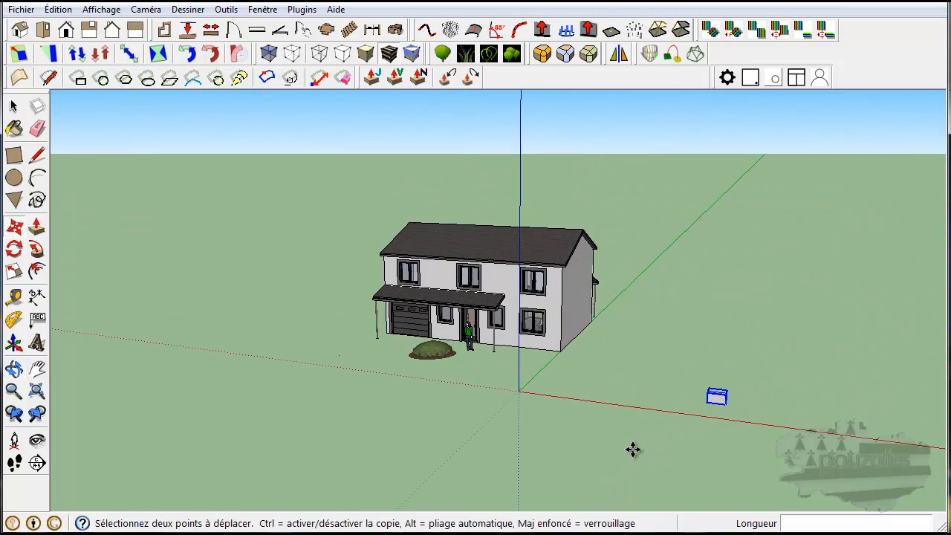
pyautogui.hotkey('ctrl', 'z')
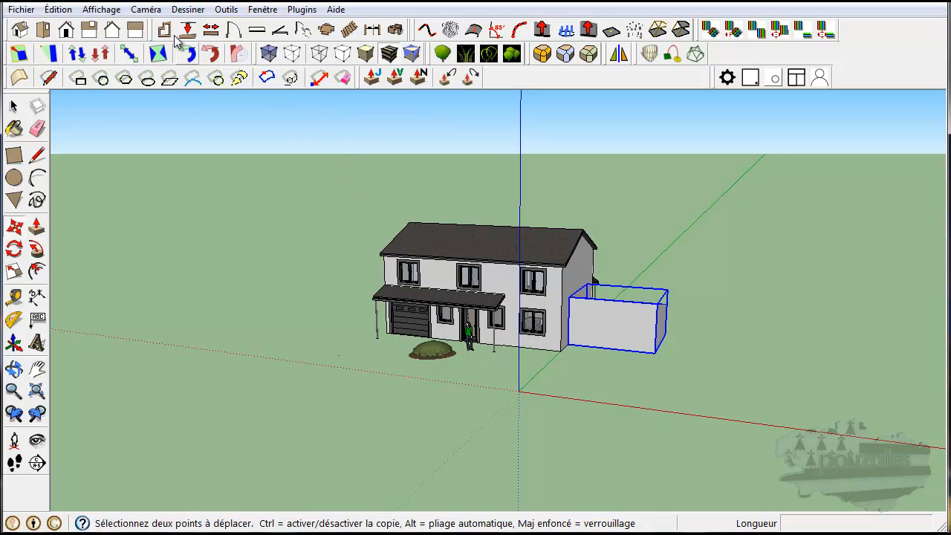
# In the front standard view, try moving the extension component about 8.25 m away from the house by its lower corner, and cancel the move
pyautogui.click(90, 33)
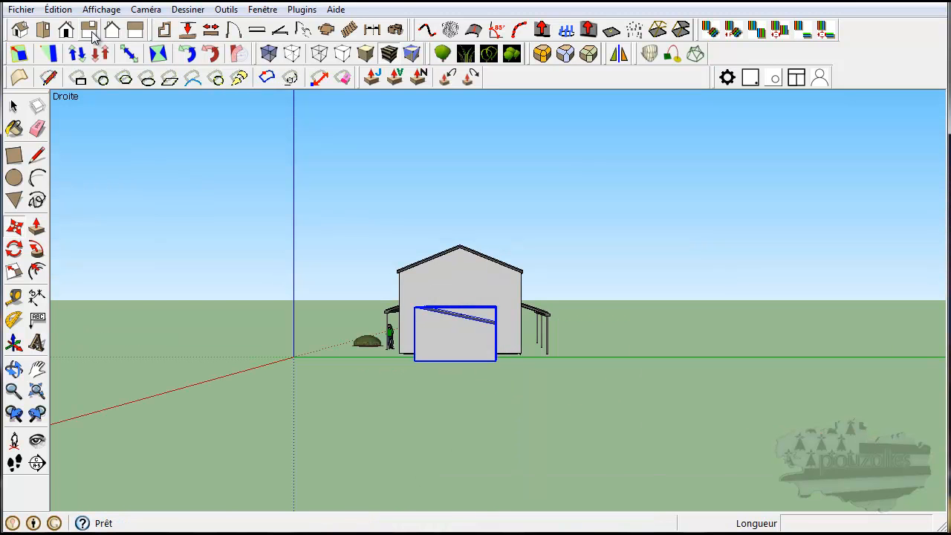
pyautogui.click(66, 31)
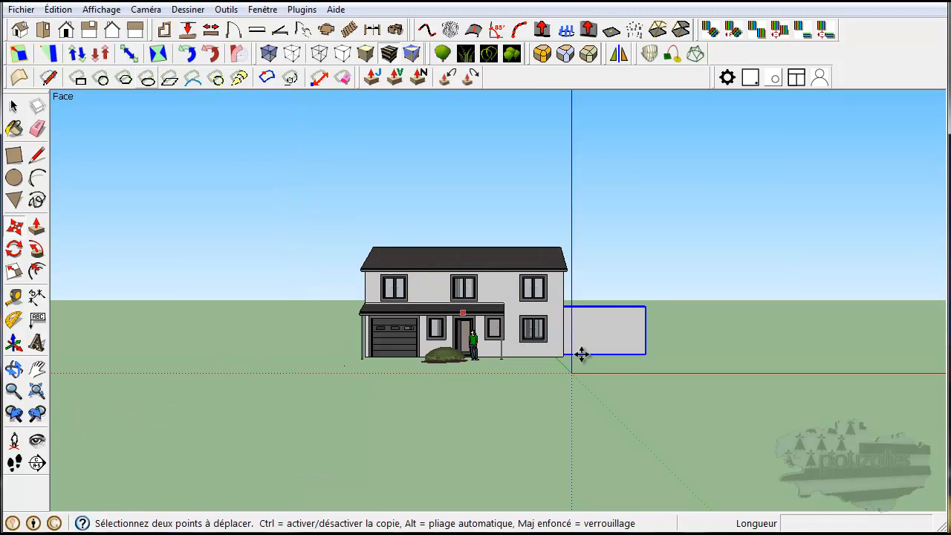
pyautogui.scroll(4, 625, 353)
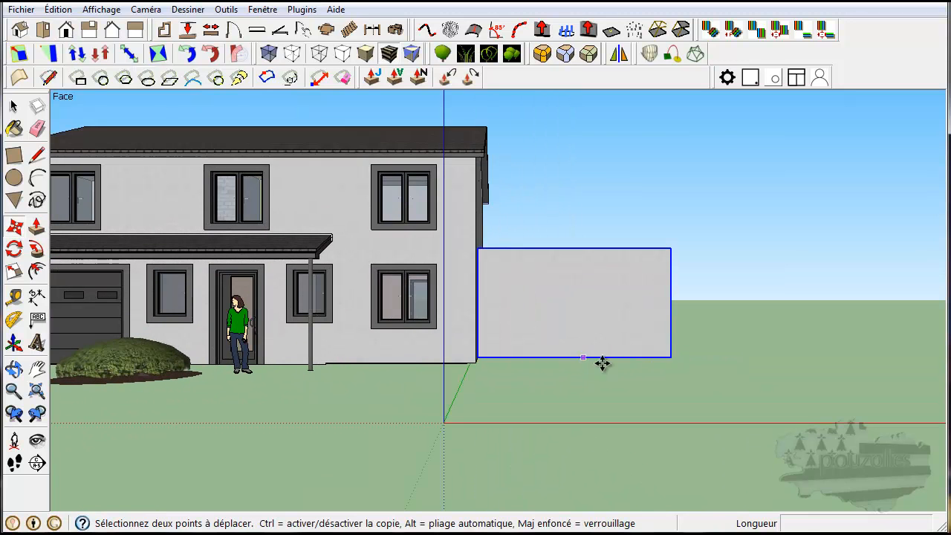
pyautogui.moveTo(680, 356); pyautogui.dragTo(823, 357)
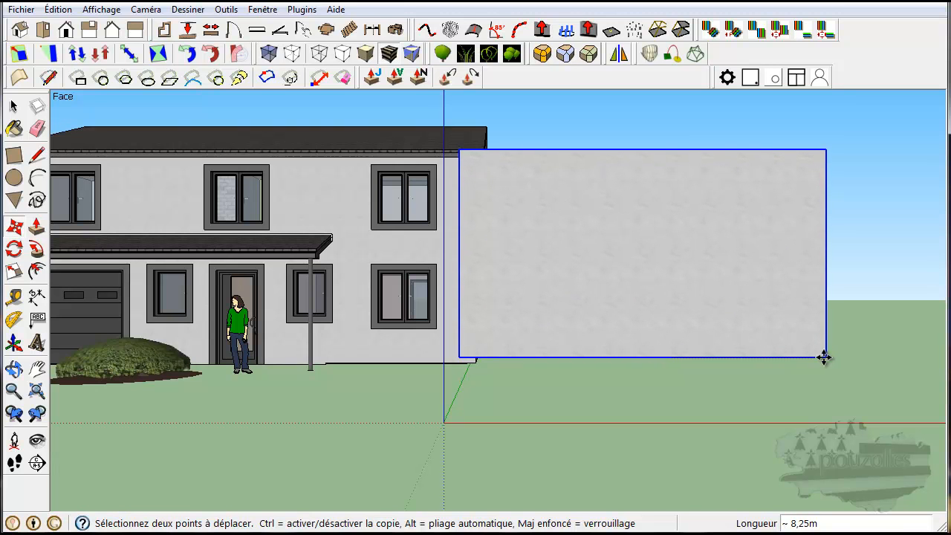
pyautogui.moveTo(724, 426); pyautogui.dragTo(304, 493, button='middle')
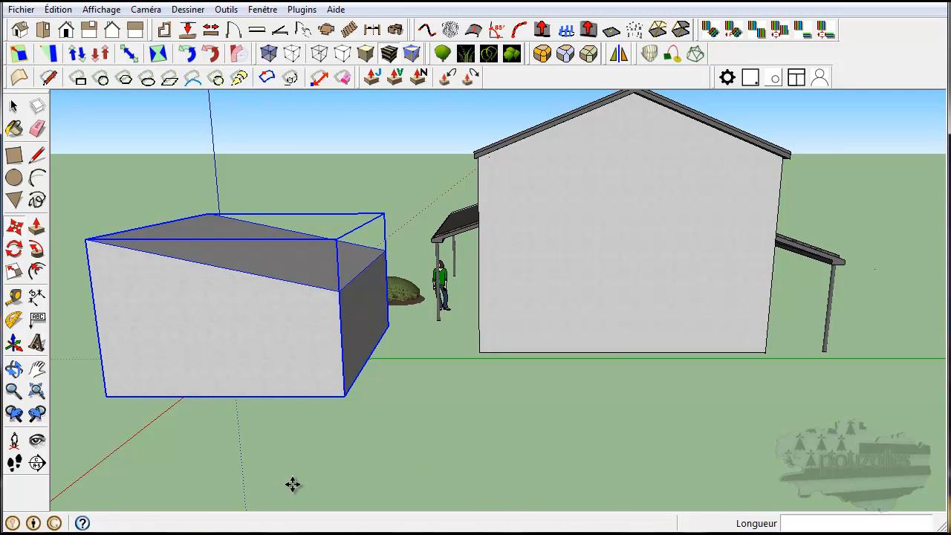
pyautogui.press('Escape')
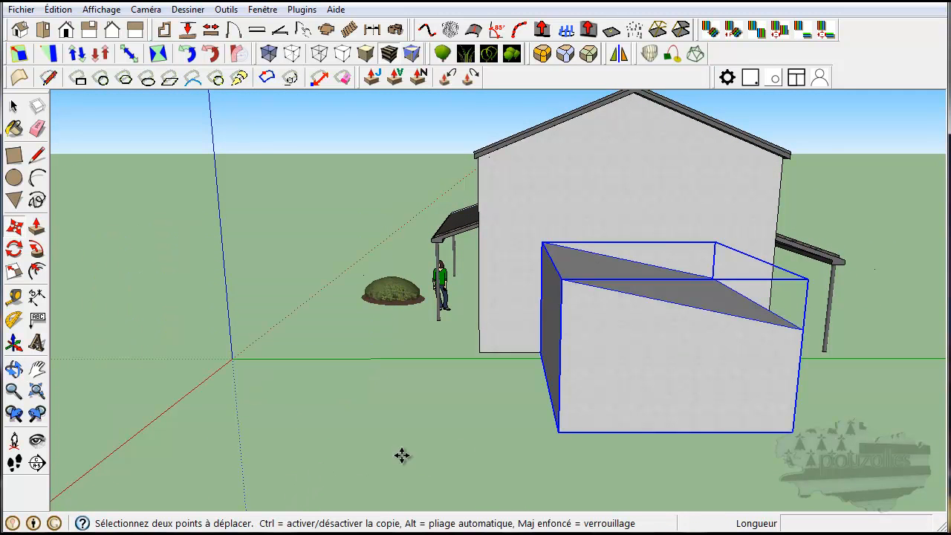
# Detach the extension component from the gable wall and move it about 1.78 m away from the house along the red axis
pyautogui.rightClick(598, 349)
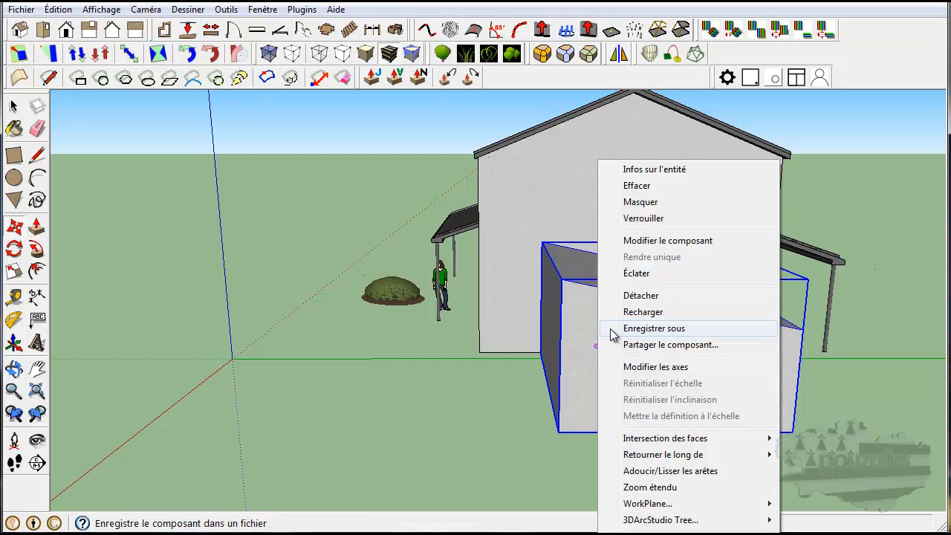
pyautogui.click(647, 295)
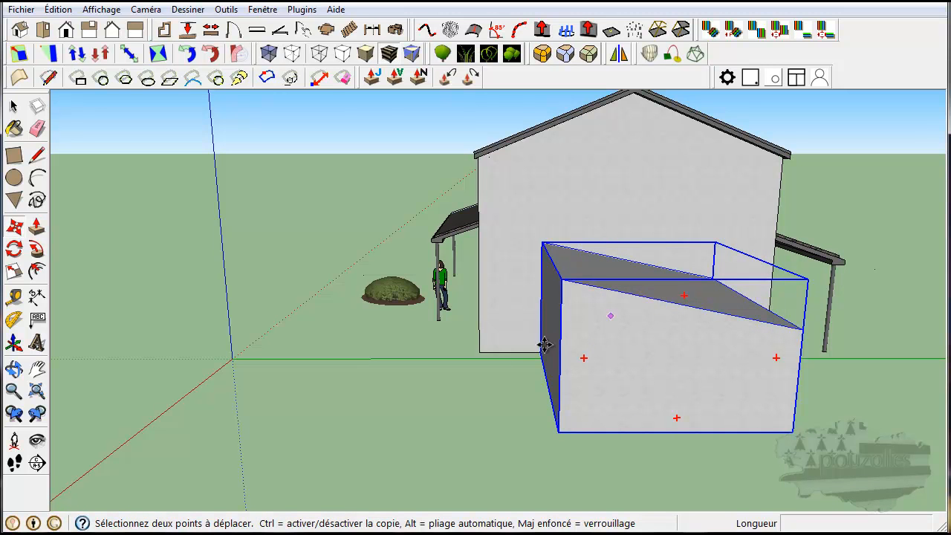
pyautogui.moveTo(437, 385); pyautogui.dragTo(650, 364, button='middle')
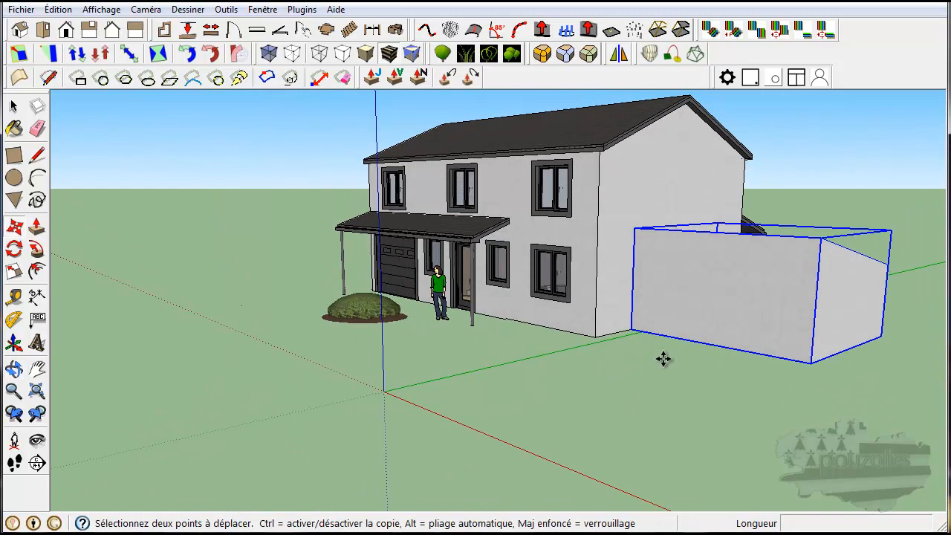
pyautogui.moveTo(803, 362); pyautogui.dragTo(896, 382)
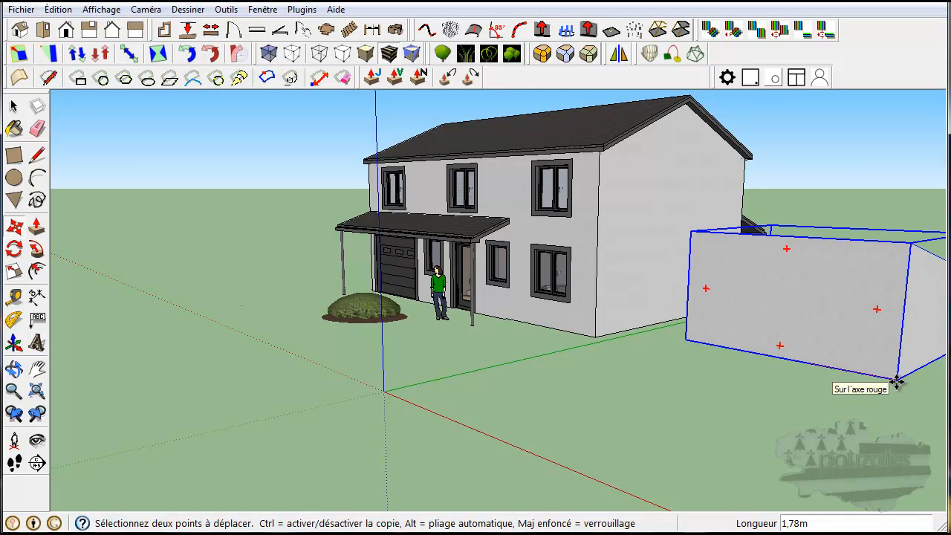
pyautogui.moveTo(897, 382); pyautogui.dragTo(892, 382)
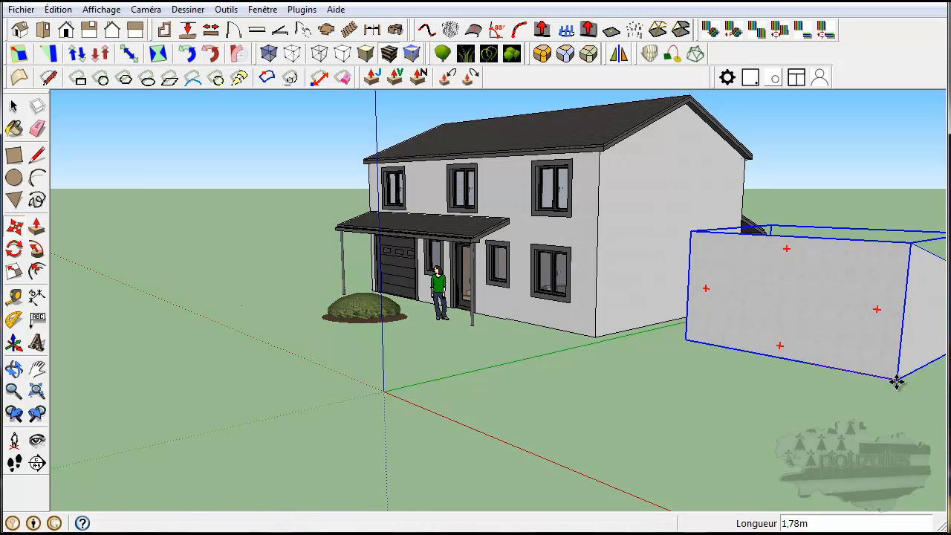
# Move the detached extension component further away from the house by its lower corner, and inspect it from several sides
pyautogui.moveTo(822, 428); pyautogui.dragTo(511, 377, button='middle')
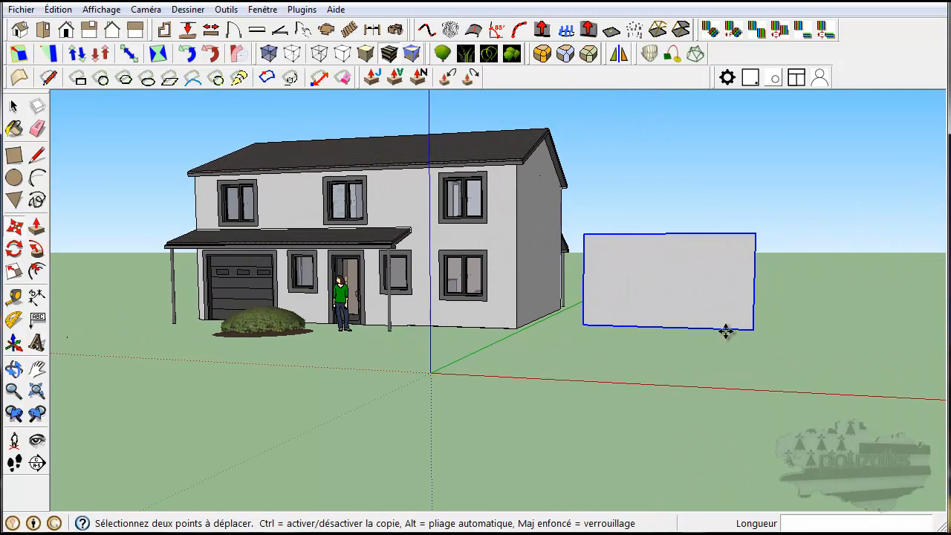
pyautogui.click(753, 329)
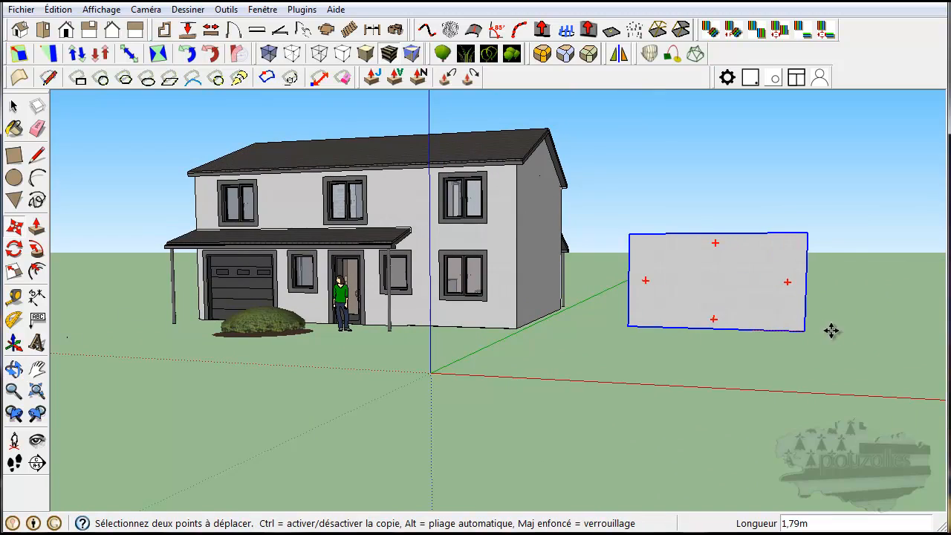
pyautogui.click(877, 329)
pyautogui.moveTo(798, 382); pyautogui.dragTo(883, 367, button='middle')
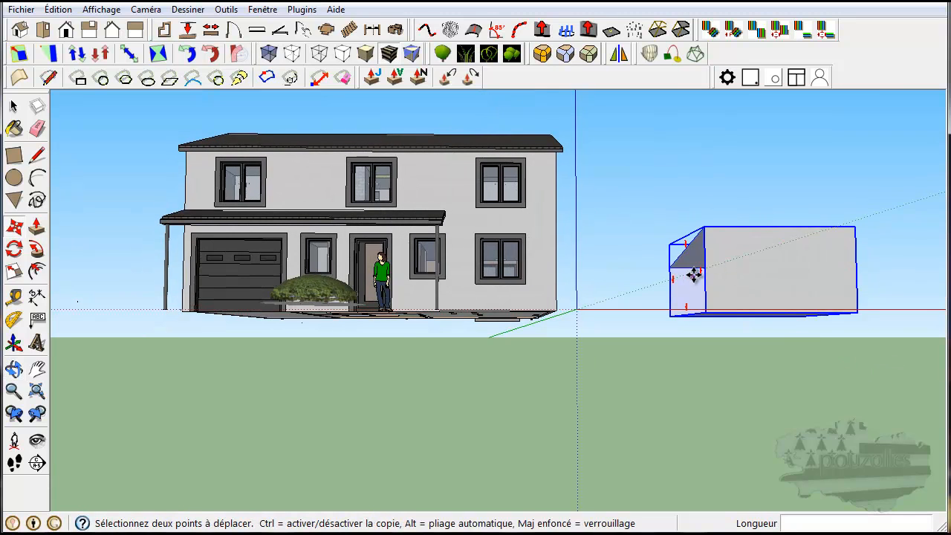
pyautogui.moveTo(693, 361); pyautogui.dragTo(479, 444, button='middle')
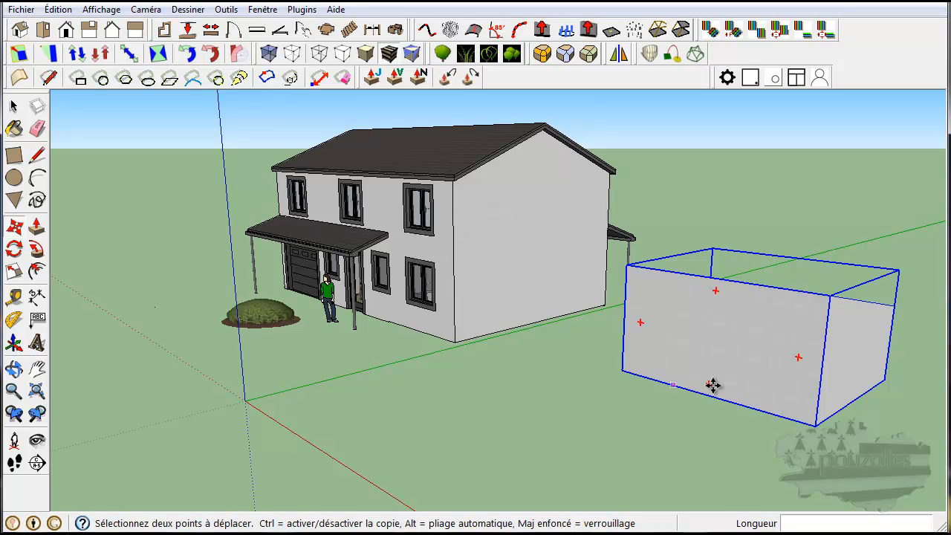
# Open the recent model "1 maison tuto" without saving the changes to the current one
pyautogui.click(19, 10)
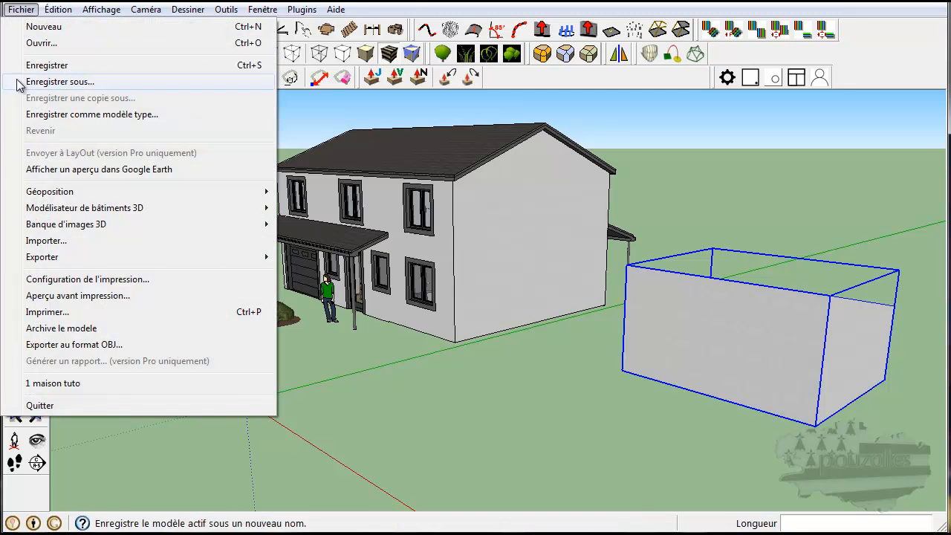
pyautogui.moveTo(23, 193)
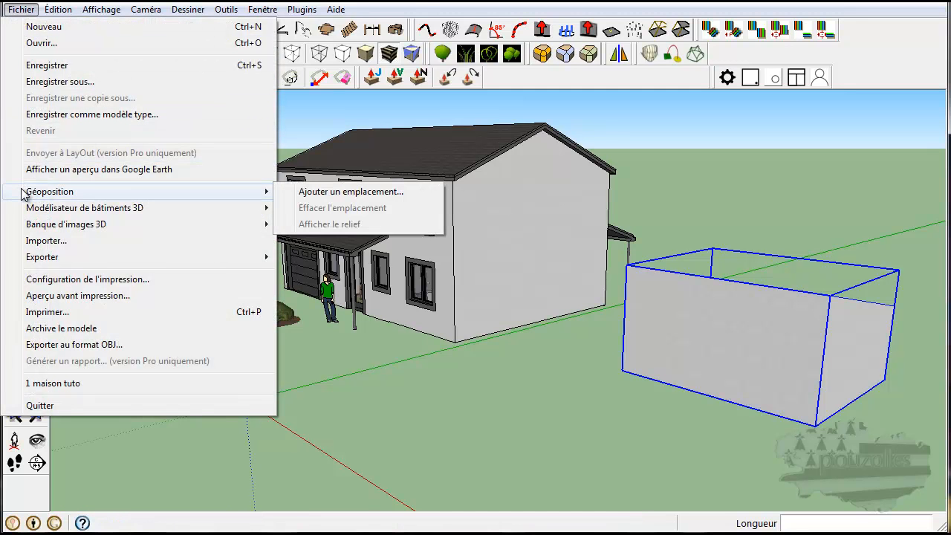
pyautogui.click(56, 383)
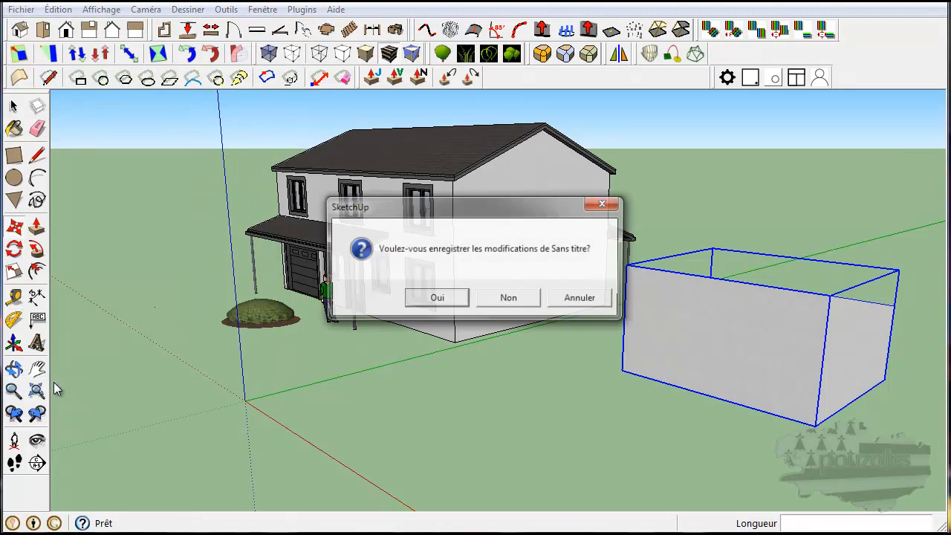
pyautogui.click(509, 300)
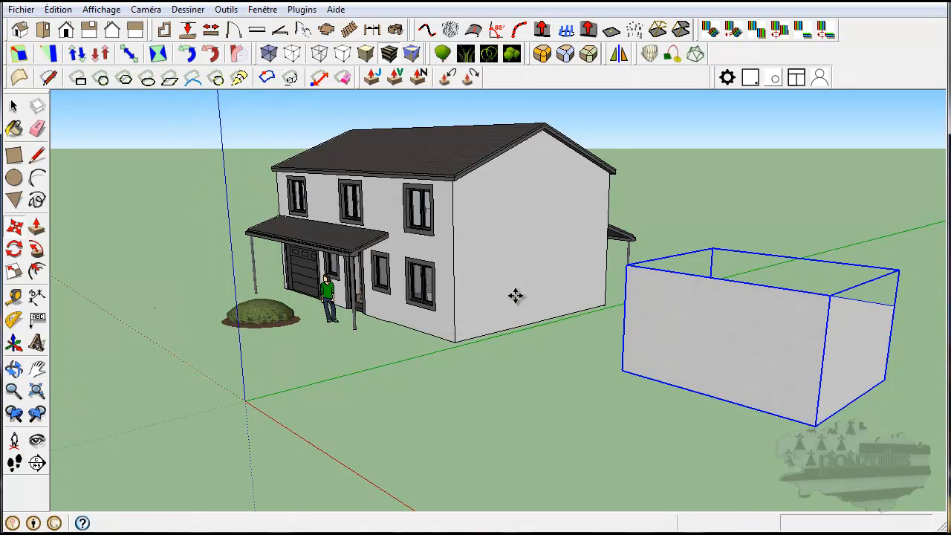
# Draw a rectangle about 3.45 m by 2.48 m on the gable wall, starting from its bottom edge
pyautogui.moveTo(488, 400)
pyautogui.mouseDown(button='middle')
pyautogui.moveTo(535, 416)
pyautogui.moveTo(735, 350)
pyautogui.moveTo(724, 361)
pyautogui.moveTo(687, 359)
pyautogui.mouseUp(button='middle')
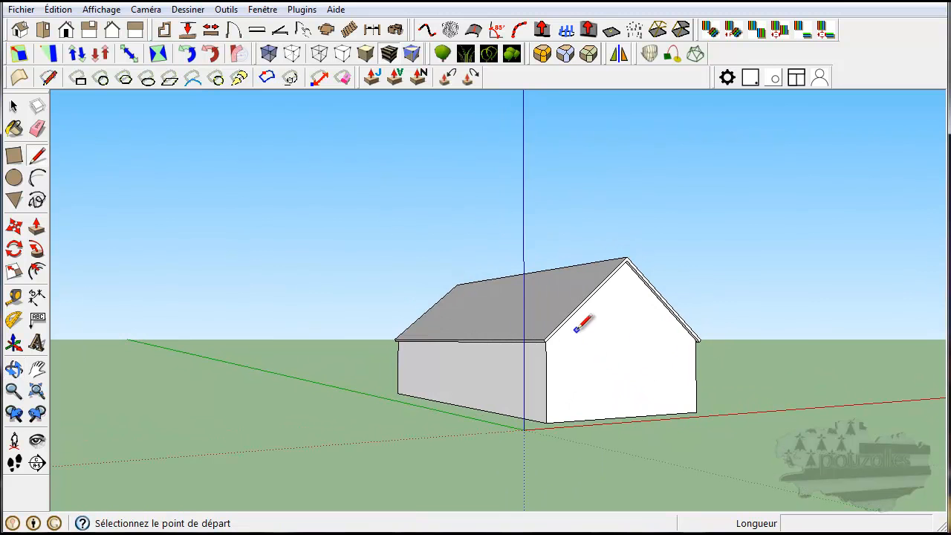
pyautogui.click(15, 155)
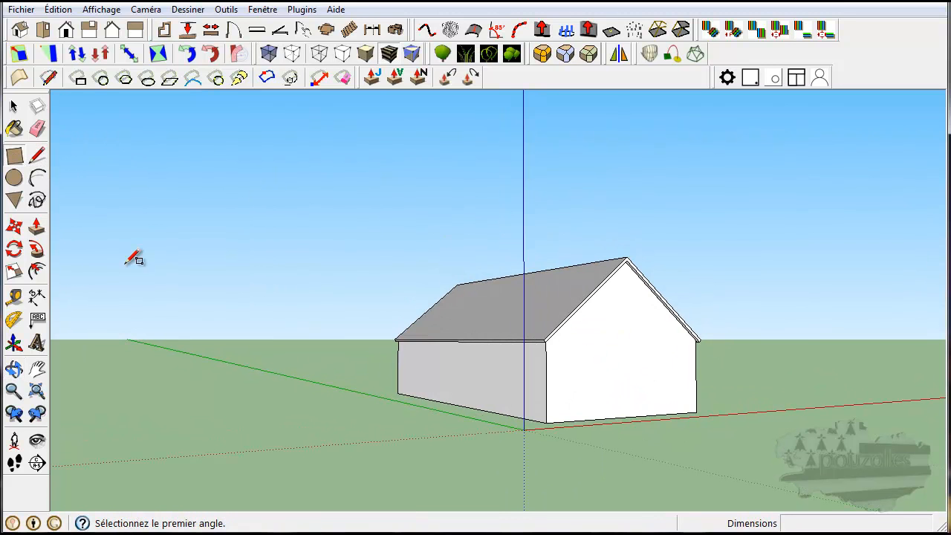
pyautogui.click(592, 420)
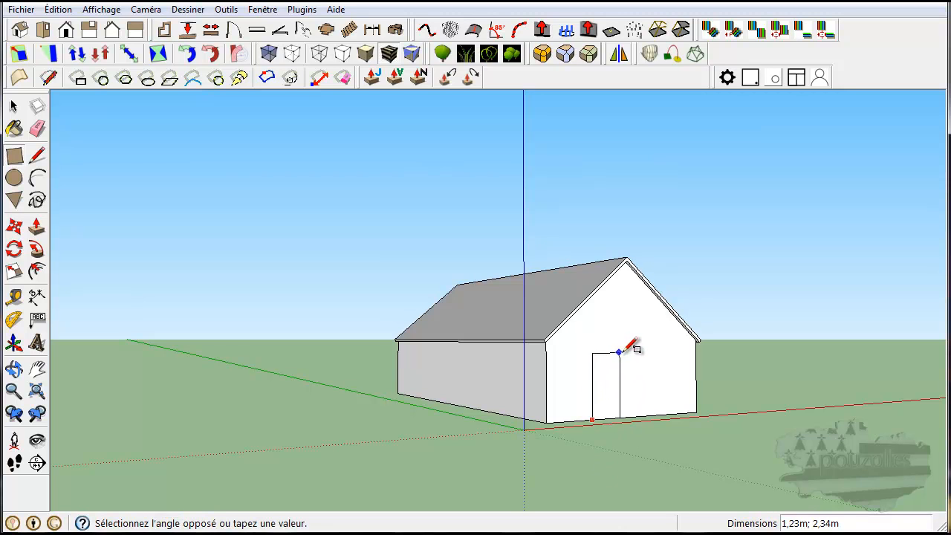
pyautogui.click(666, 347)
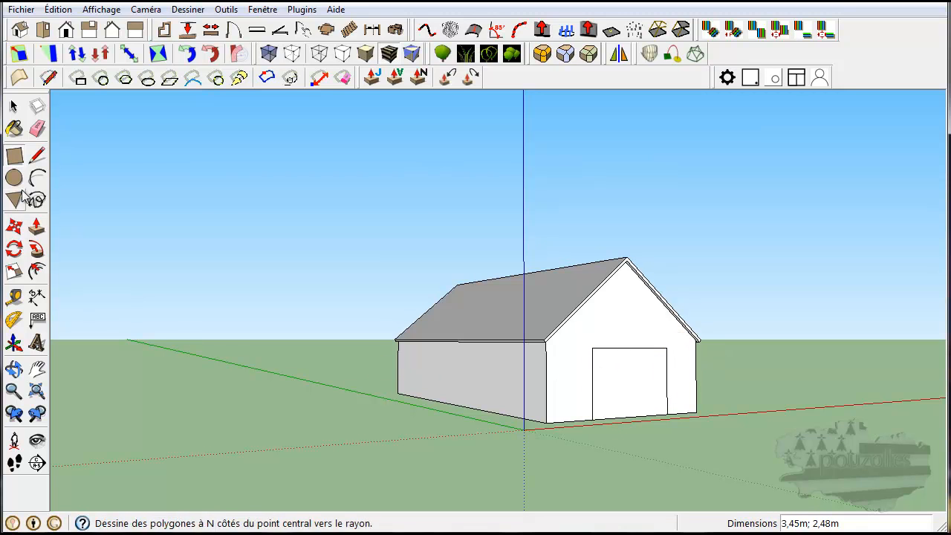
# Pull the rectangle on the gable wall outward about 3.36 m to form the extension
pyautogui.click(36, 225)
pyautogui.click(650, 384)
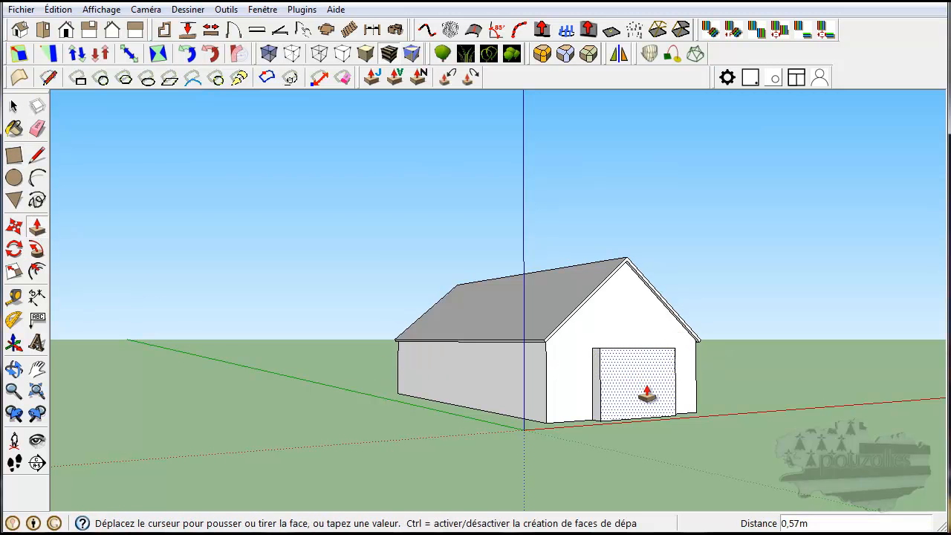
pyautogui.click(706, 418)
# Lower one side edge of the extension's flat roof about 1.41 m along the blue axis to slope it
pyautogui.moveTo(563, 453); pyautogui.dragTo(381, 521, button='middle')
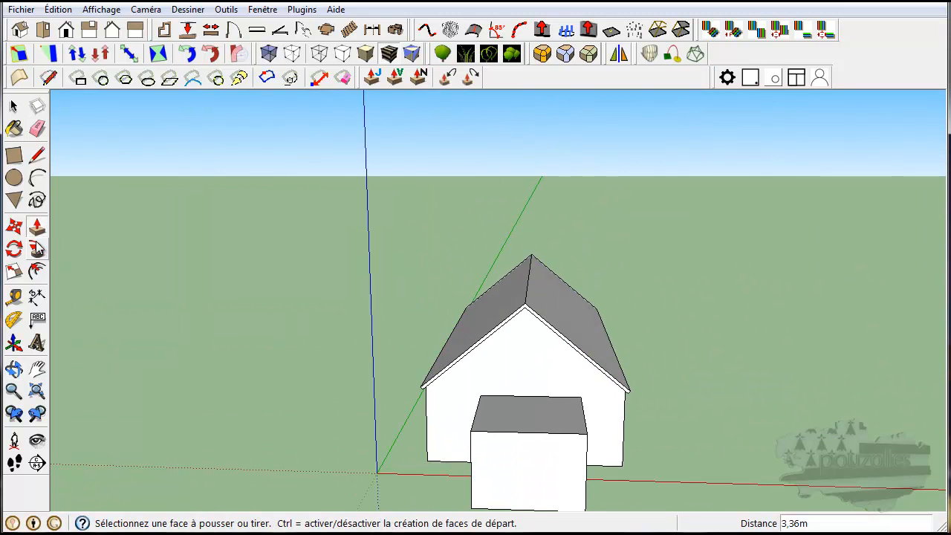
pyautogui.click(15, 225)
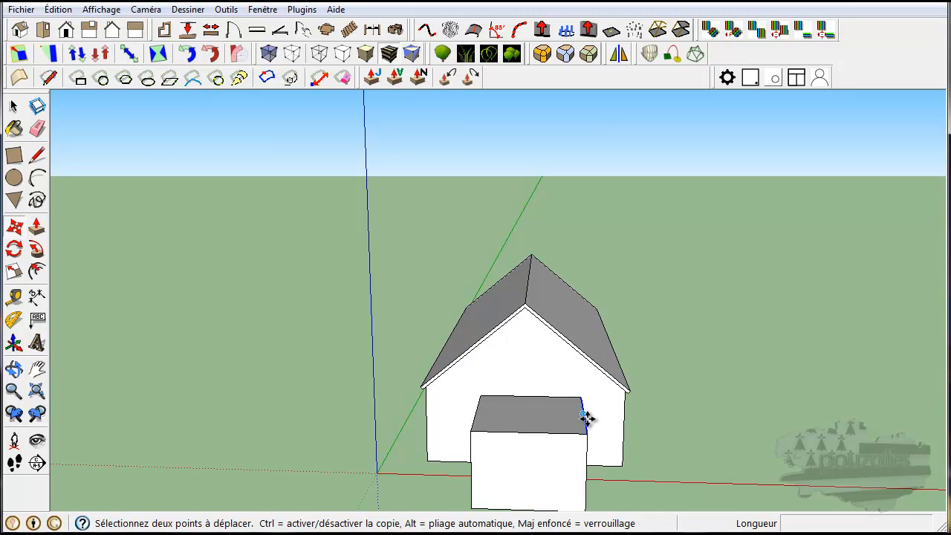
pyautogui.click(587, 417)
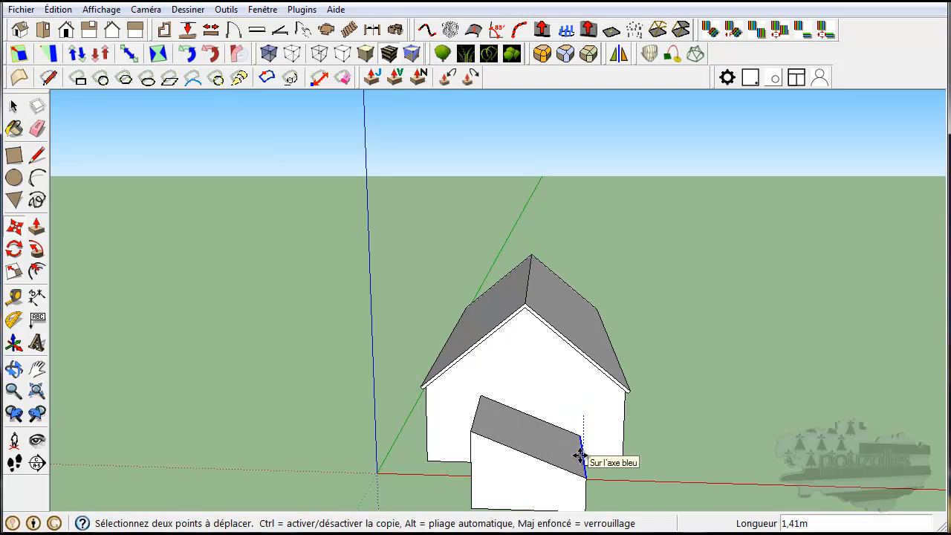
pyautogui.click(580, 454)
# Select the extension's projecting faces and edges without the house, and check the selection from both sides
pyautogui.moveTo(628, 490); pyautogui.dragTo(777, 429, button='middle')
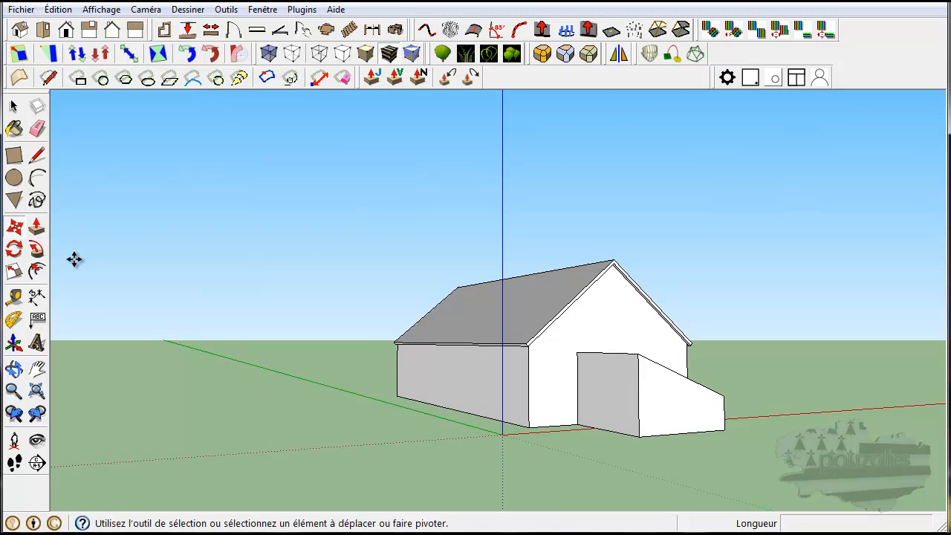
pyautogui.click(14, 106)
pyautogui.moveTo(508, 462); pyautogui.dragTo(749, 472, button='middle')
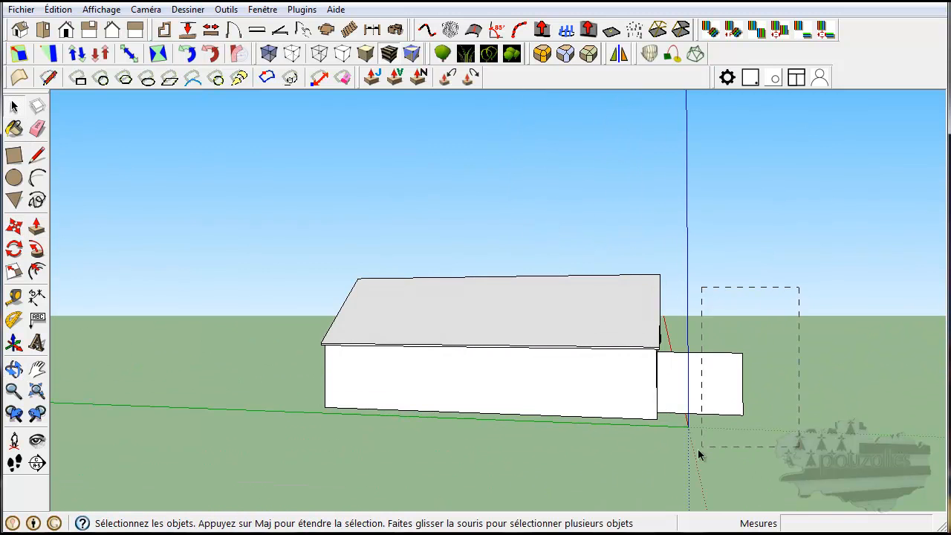
pyautogui.moveTo(706, 446); pyautogui.dragTo(691, 452)
pyautogui.moveTo(740, 458)
pyautogui.mouseDown(button='middle')
pyautogui.moveTo(592, 484)
pyautogui.moveTo(540, 477)
pyautogui.mouseUp(button='middle')
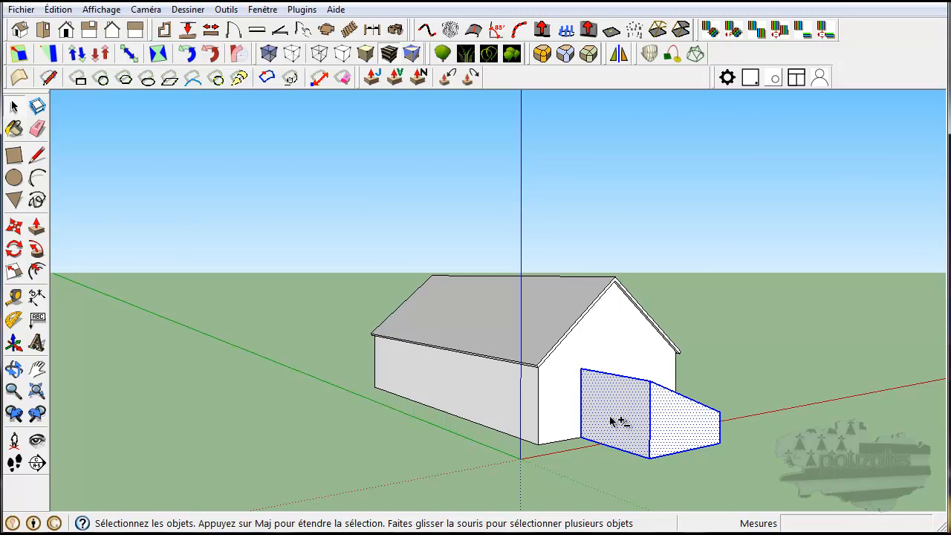
pyautogui.moveTo(637, 430); pyautogui.dragTo(520, 456, button='middle')
pyautogui.moveTo(594, 450); pyautogui.dragTo(341, 431, button='middle')
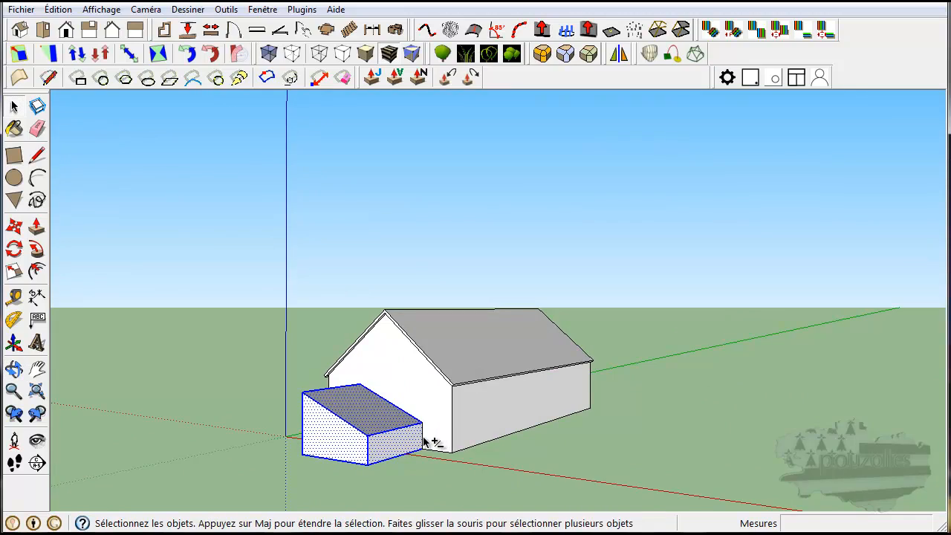
pyautogui.moveTo(425, 466); pyautogui.dragTo(579, 448, button='middle')
# Try moving the selected extension geometry along the red axis from its lower corner at the gable wall, and undo the move
pyautogui.click(15, 228)
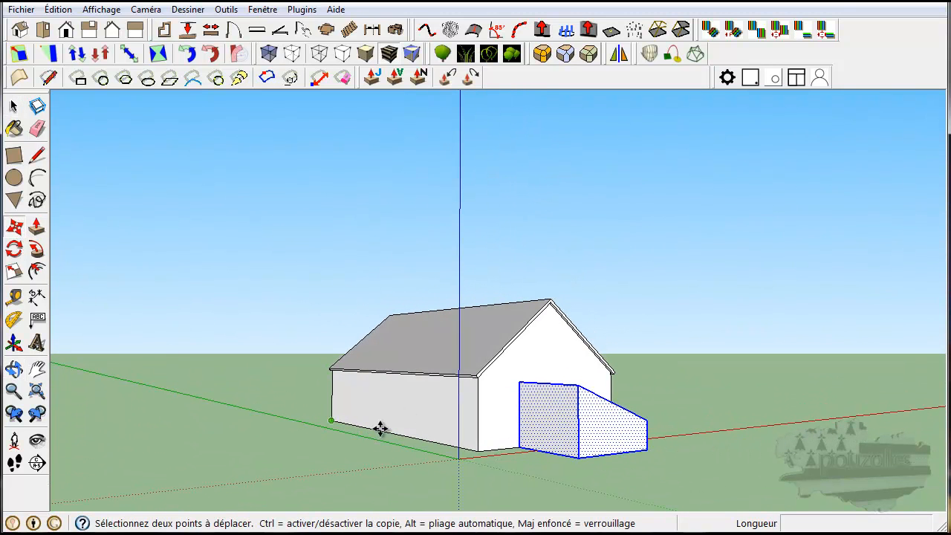
pyautogui.click(520, 450)
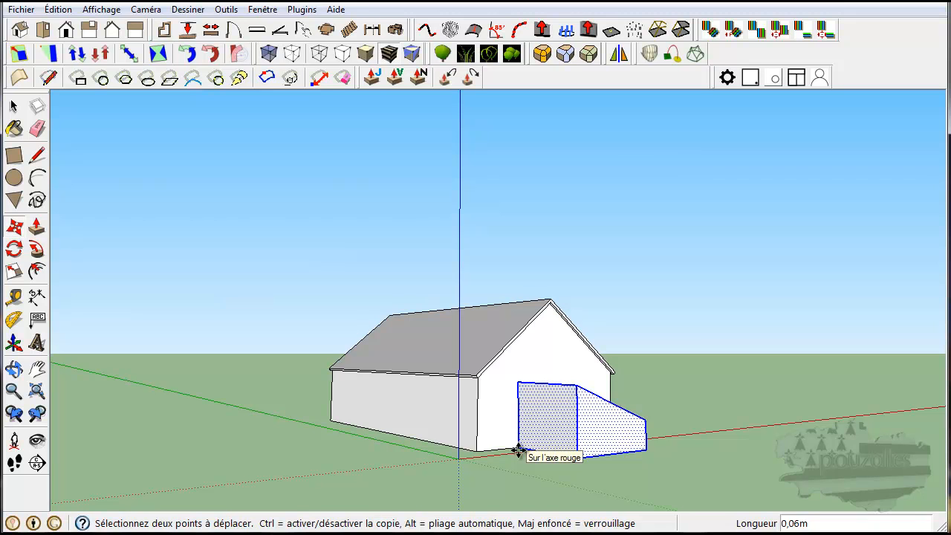
pyautogui.click(504, 453)
pyautogui.hotkey('ctrl', 'z')
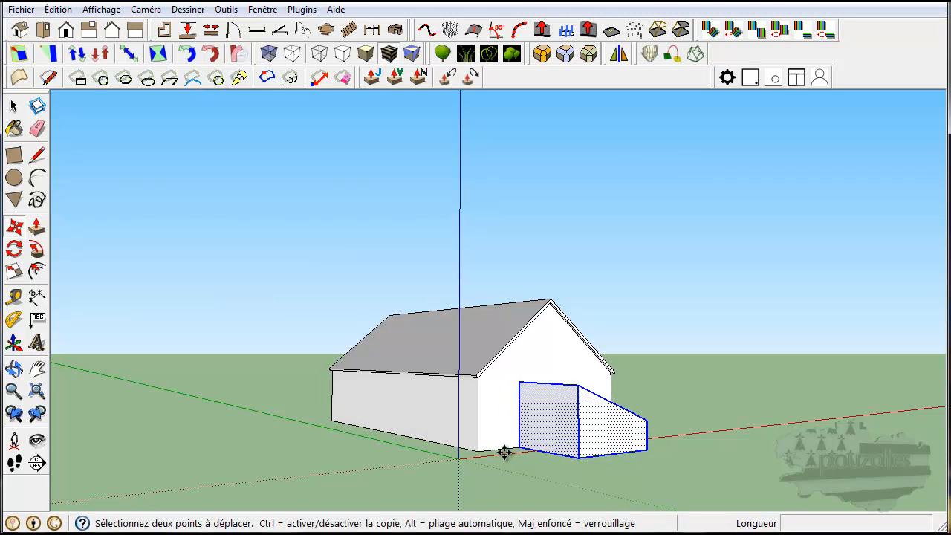
pyautogui.click(14, 105)
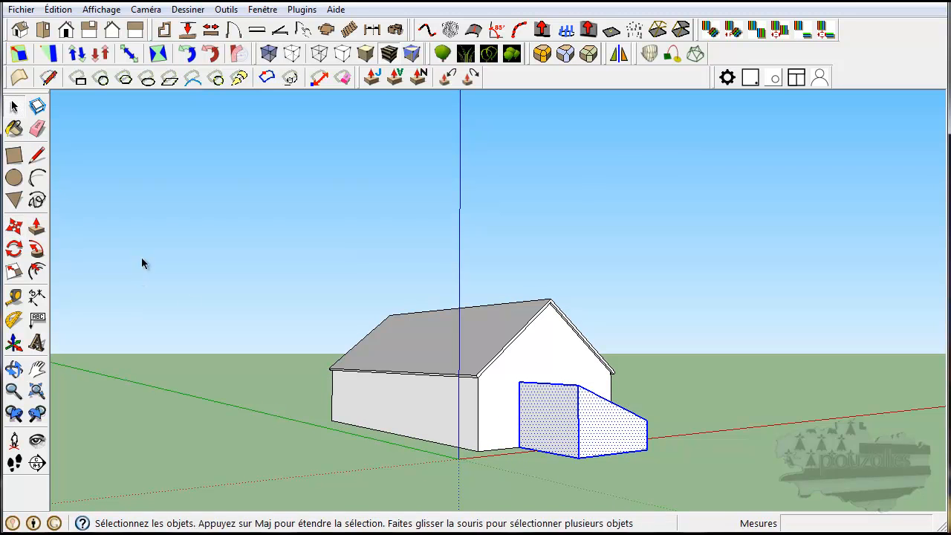
# Try to select the extension with a crossing selection box from the front and remove the house's faces from the selection
pyautogui.click(284, 373)
pyautogui.moveTo(695, 454); pyautogui.dragTo(533, 436, button='middle')
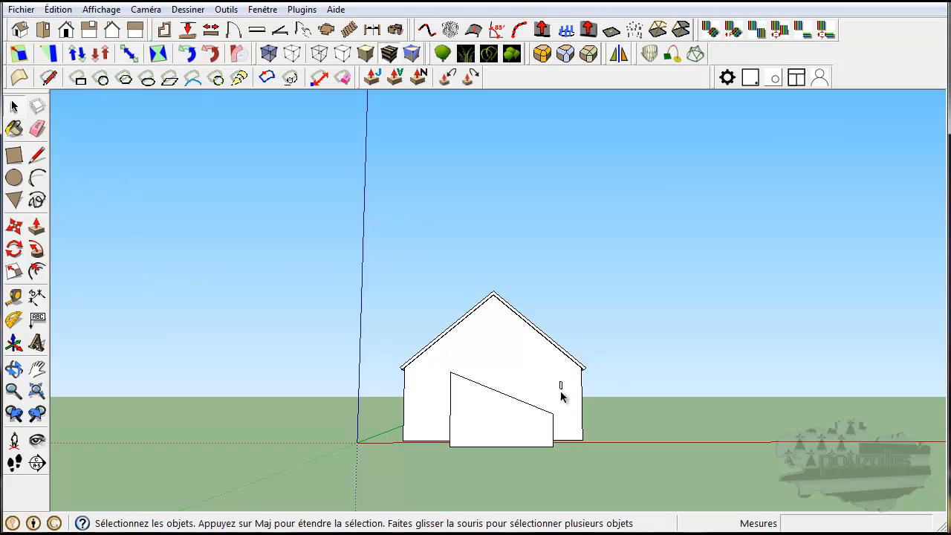
pyautogui.moveTo(422, 466); pyautogui.dragTo(421, 466)
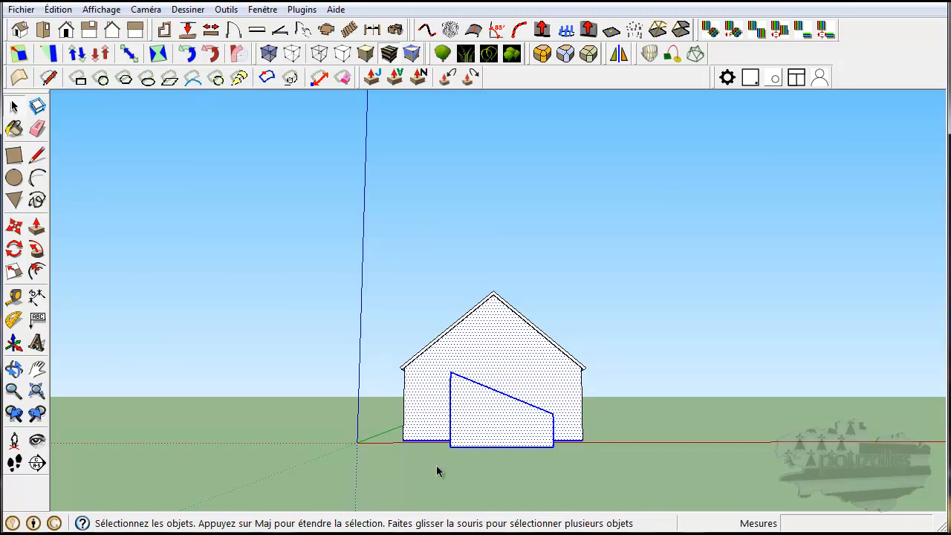
pyautogui.scroll(3, 436, 465)
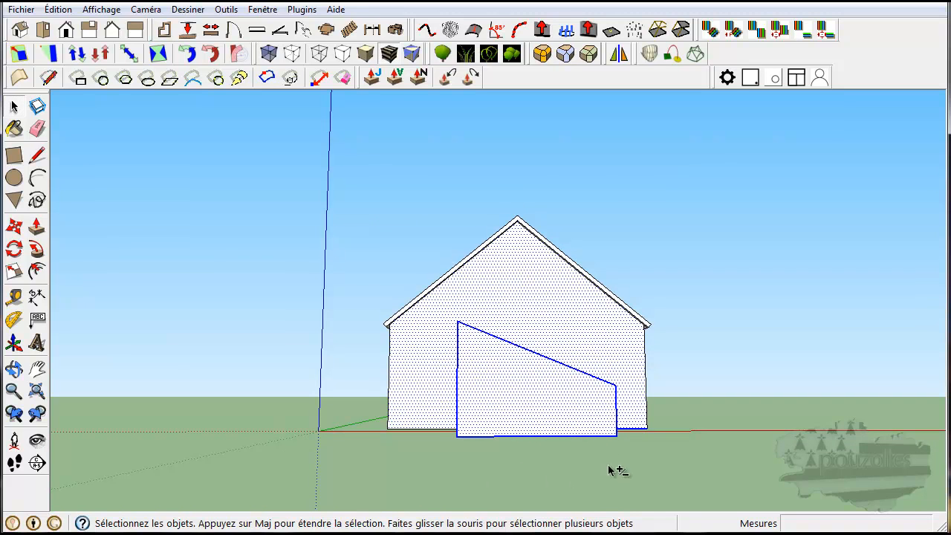
pyautogui.moveTo(640, 452); pyautogui.dragTo(858, 417, button='middle')
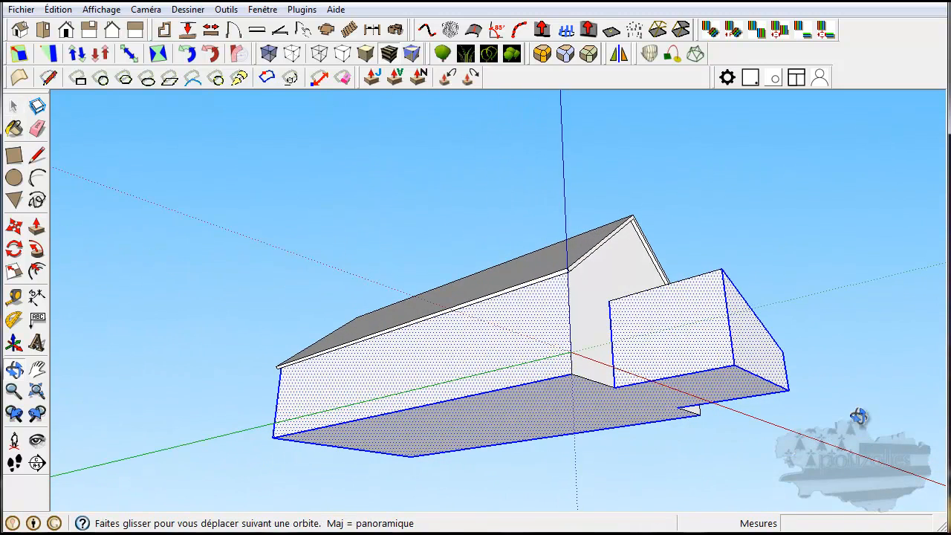
pyautogui.keyDown('shift'); pyautogui.click(499, 391); pyautogui.keyUp('shift')
pyautogui.keyDown('shift'); pyautogui.click(535, 441); pyautogui.keyUp('shift')
pyautogui.click(578, 468)
# Select the extension again with a selection box from the front and remove the rear gable wall's side and bottom edges from the selection
pyautogui.moveTo(643, 471); pyautogui.dragTo(413, 508, button='middle')
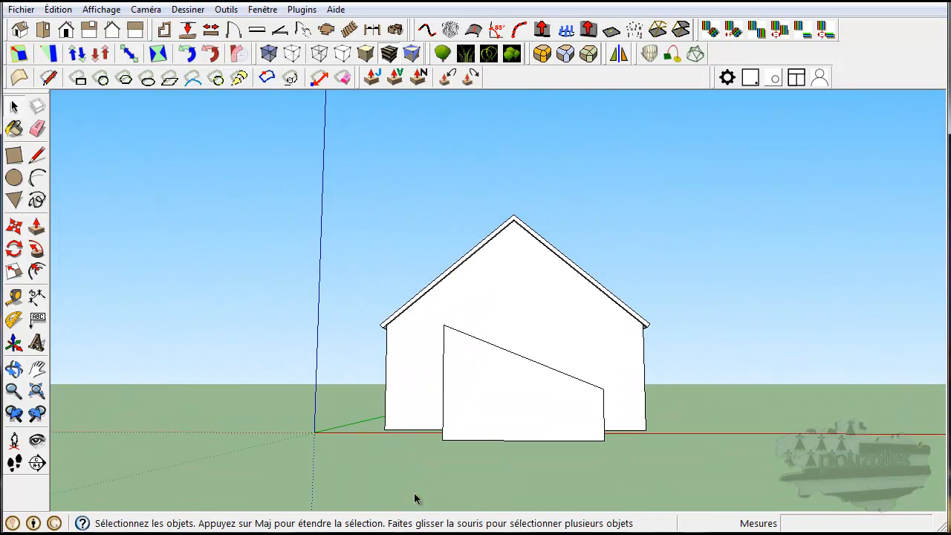
pyautogui.moveTo(421, 473); pyautogui.dragTo(613, 326)
pyautogui.moveTo(432, 472); pyautogui.dragTo(716, 490, button='middle')
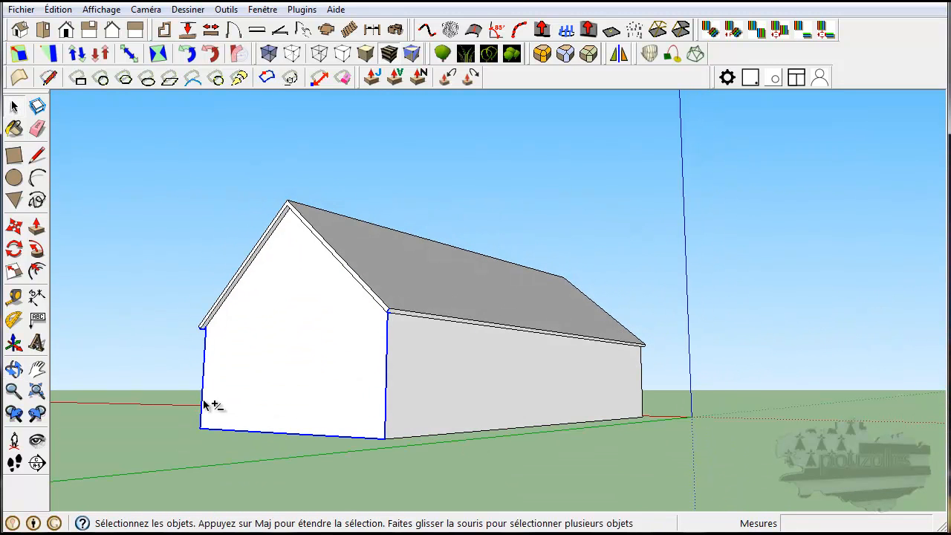
pyautogui.keyDown('shift'); pyautogui.click(280, 434); pyautogui.keyUp('shift')
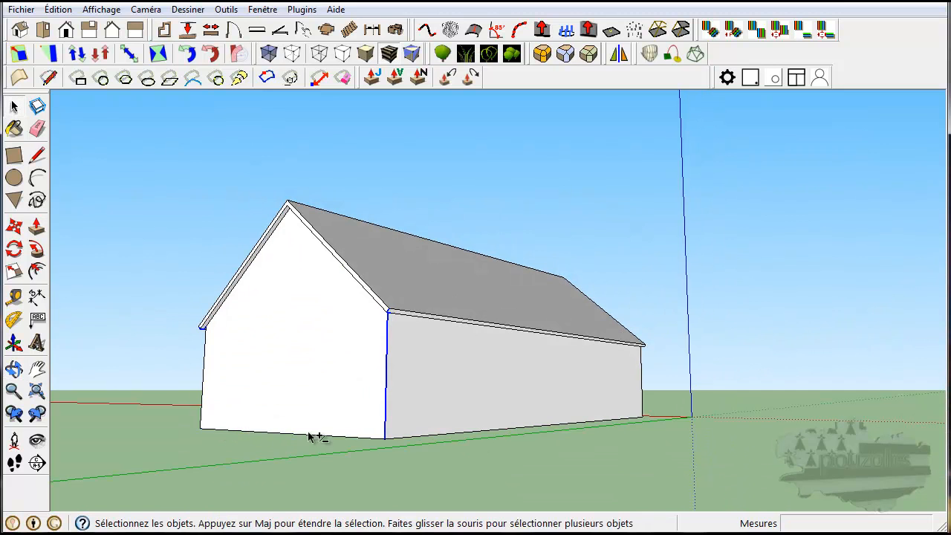
pyautogui.keyDown('shift'); pyautogui.click(388, 368); pyautogui.keyUp('shift')
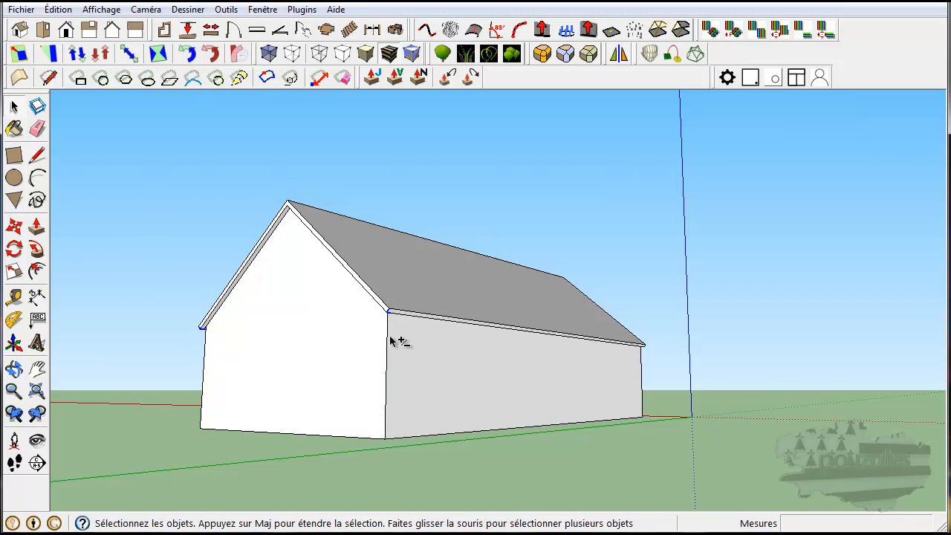
# Remove the short roof edges at both eave corners of the rear gable from the selection and check the selection from all around
pyautogui.keyDown('shift'); pyautogui.scroll(2, 390, 333); pyautogui.keyUp('shift')
pyautogui.keyDown('shift'); pyautogui.click(387, 295); pyautogui.keyUp('shift')
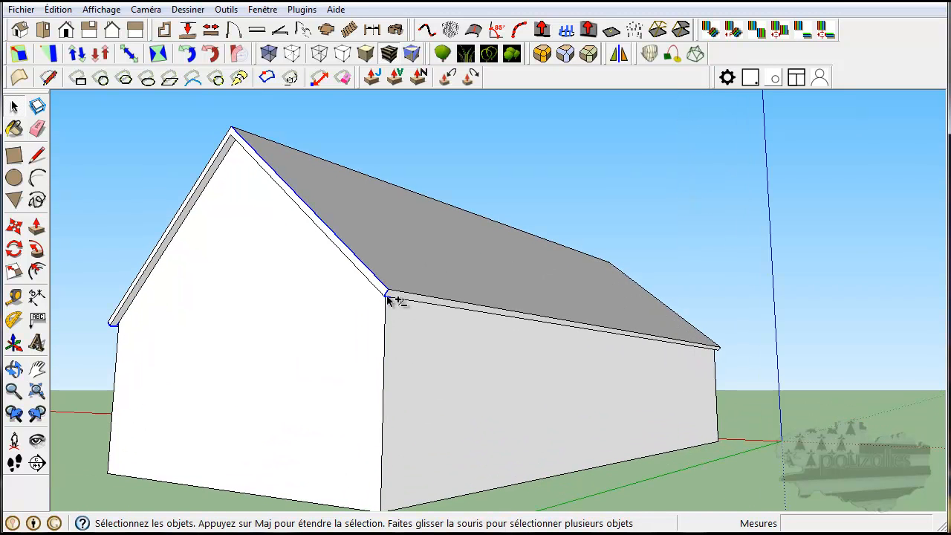
pyautogui.moveTo(387, 311); pyautogui.dragTo(462, 302, button='middle')
pyautogui.keyDown('shift'); pyautogui.scroll(2, 456, 301); pyautogui.keyUp('shift')
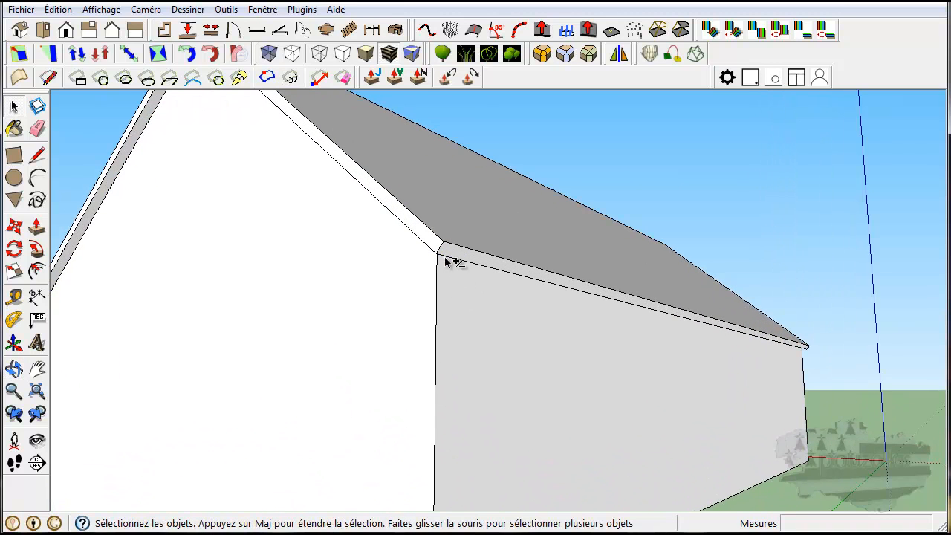
pyautogui.keyDown('shift'); pyautogui.scroll(-2, 376, 312); pyautogui.keyUp('shift')
pyautogui.moveTo(149, 331); pyautogui.dragTo(225, 351, button='middle')
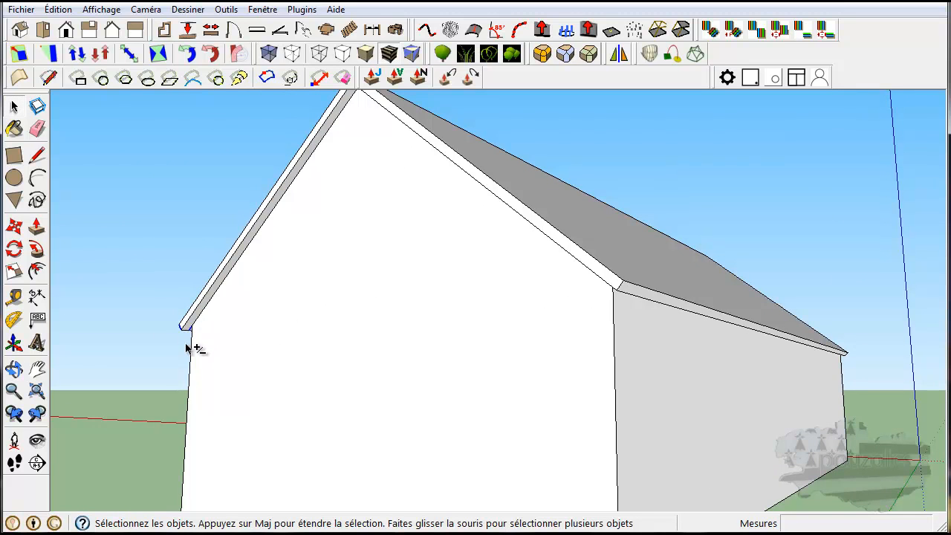
pyautogui.scroll(3, 189, 348)
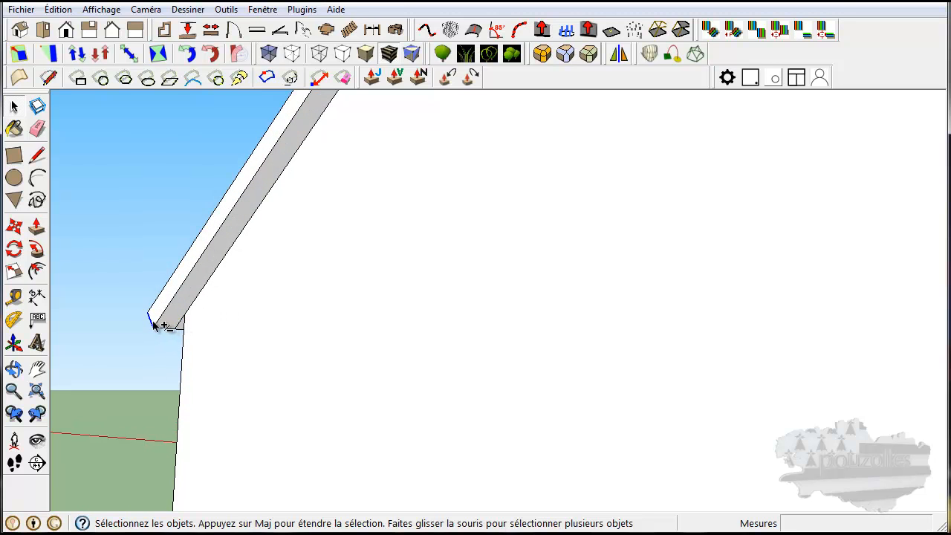
pyautogui.scroll(-5, 182, 375)
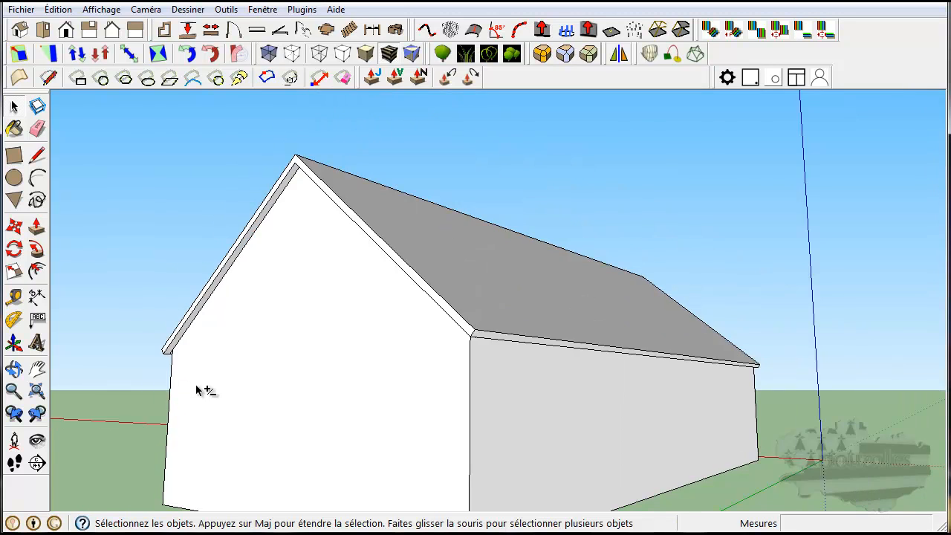
pyautogui.moveTo(198, 394); pyautogui.dragTo(468, 285, button='middle')
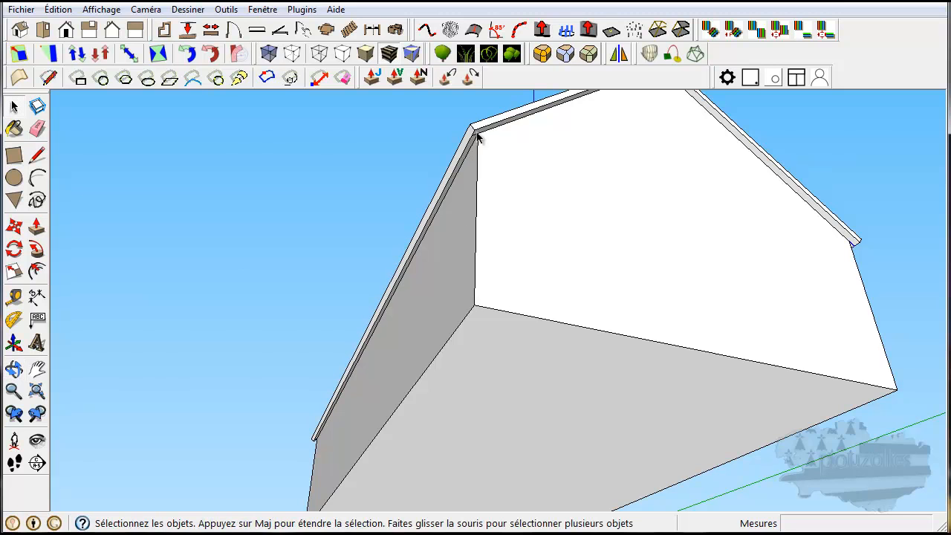
pyautogui.moveTo(396, 225); pyautogui.dragTo(587, 350, button='middle')
pyautogui.keyDown('shift'); pyautogui.moveTo(166, 312); pyautogui.dragTo(617, 356, button='middle'); pyautogui.keyUp('shift')
pyautogui.moveTo(255, 350); pyautogui.dragTo(815, 361, button='middle')
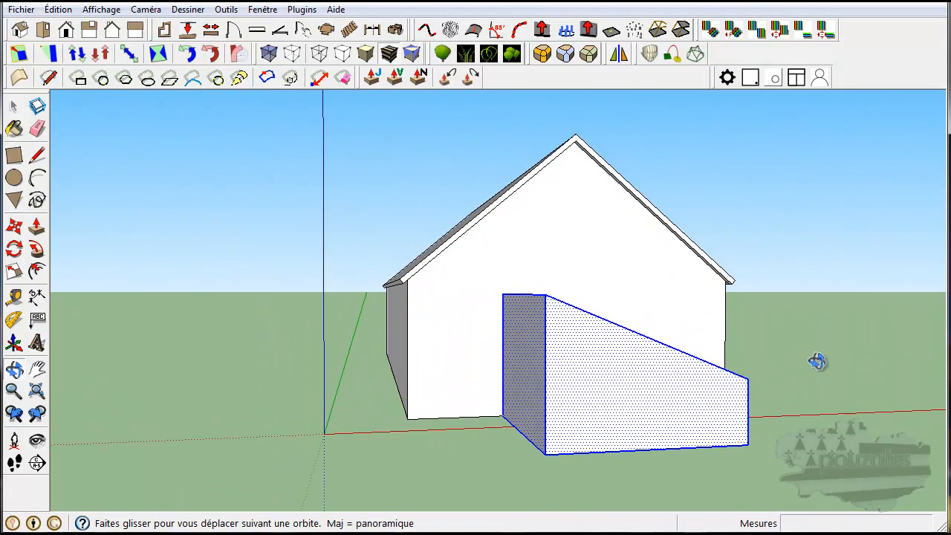
# Try moving the selected extension along the red axis from its lower corner at the gable wall, and undo the move
pyautogui.click(18, 228)
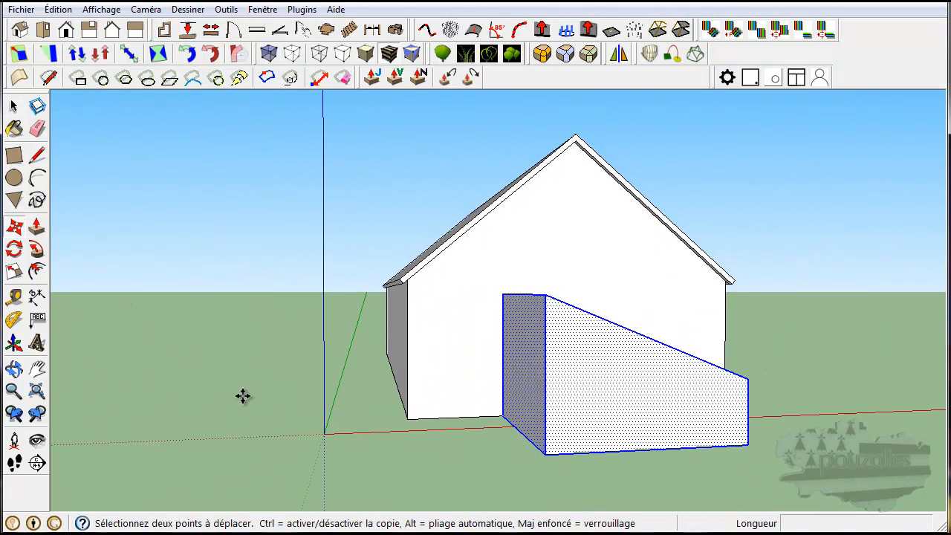
pyautogui.click(504, 420)
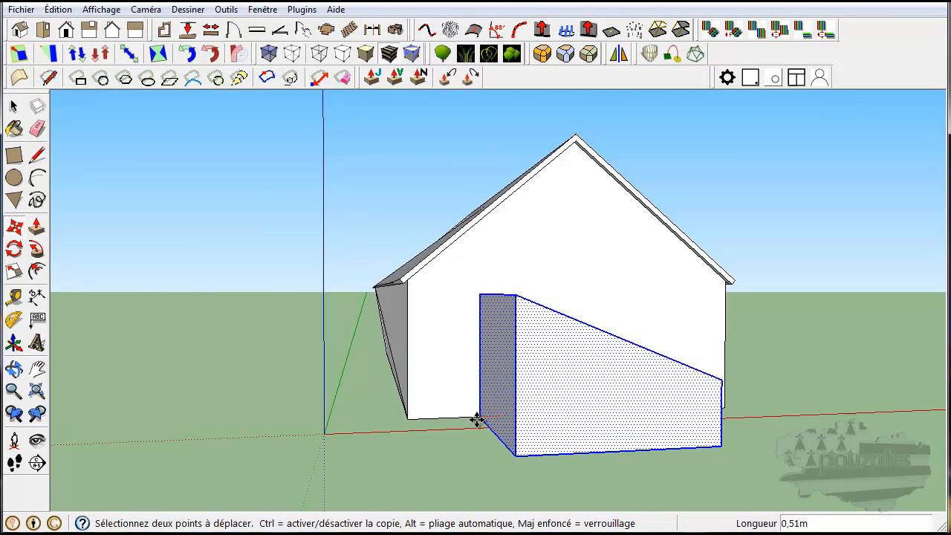
pyautogui.click(455, 420)
pyautogui.hotkey('ctrl', 'z')
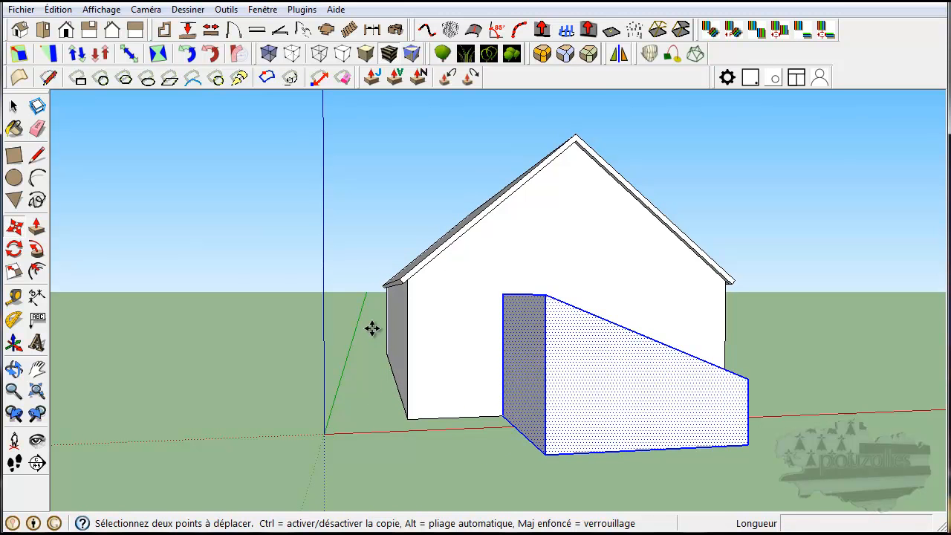
# Find the short edge still selected under the roof overhang at the rear gable's eave corner and remove it from the selection
pyautogui.scroll(3, 371, 330)
pyautogui.moveTo(381, 306); pyautogui.dragTo(476, 305, button='middle')
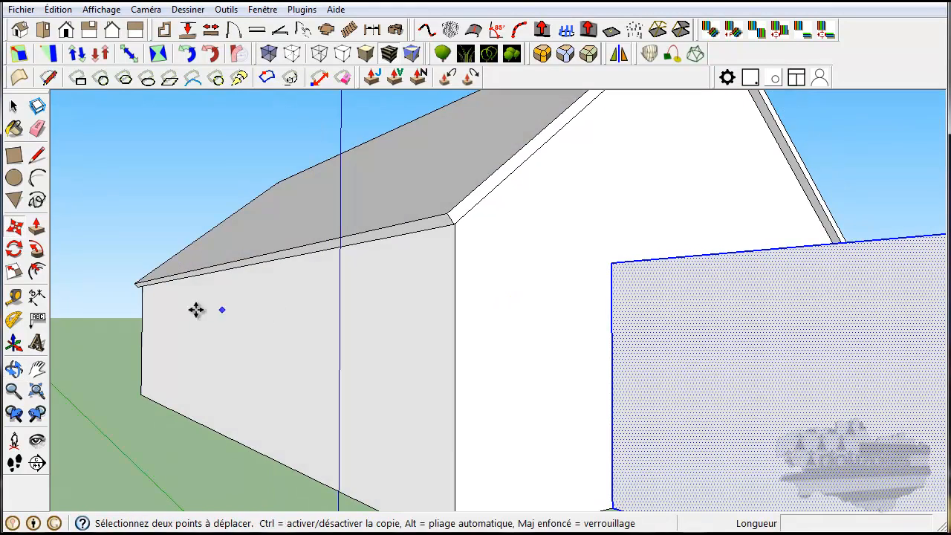
pyautogui.moveTo(178, 310); pyautogui.dragTo(691, 240, button='middle')
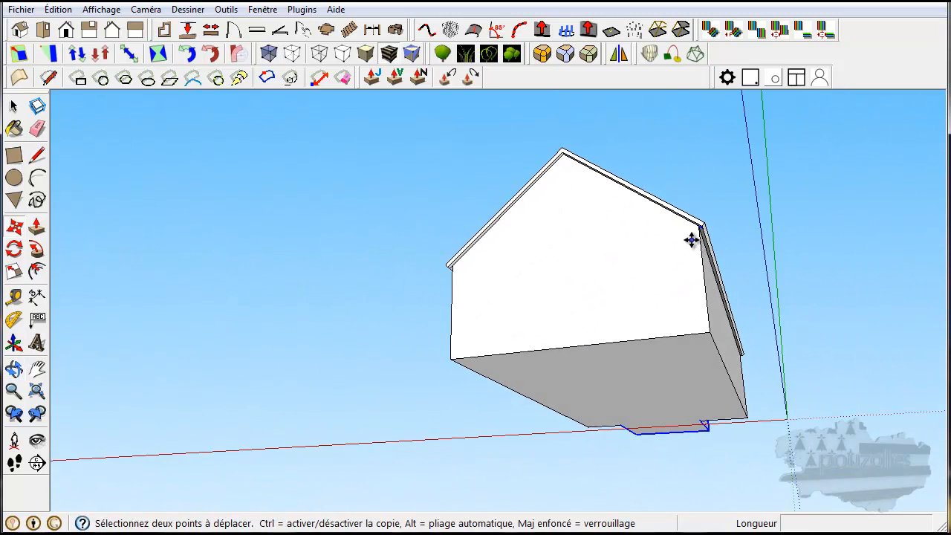
pyautogui.scroll(5, 694, 236)
pyautogui.scroll(2, 698, 236)
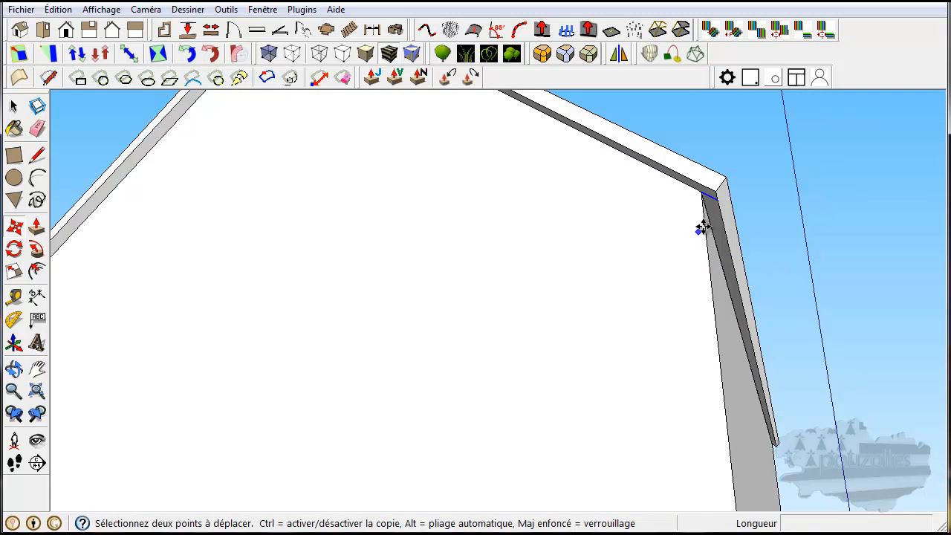
pyautogui.click(14, 108)
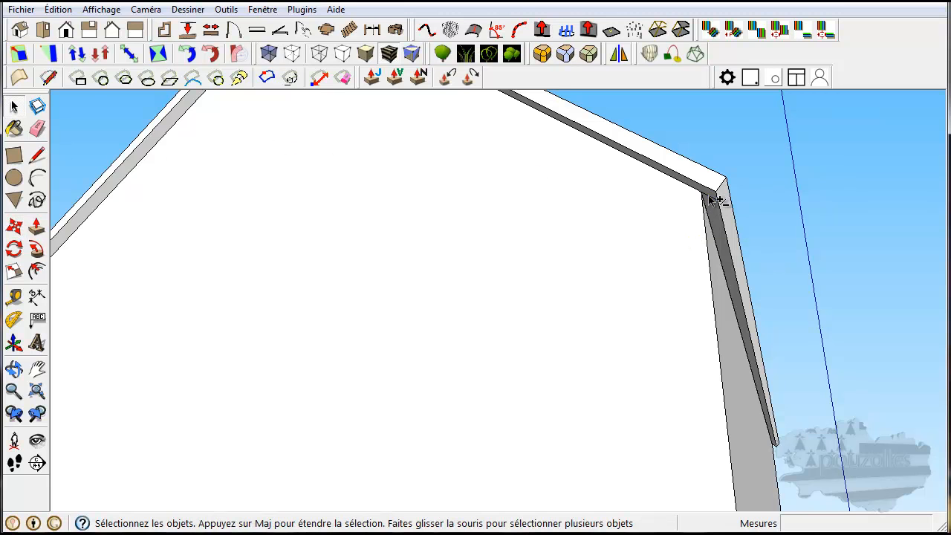
pyautogui.scroll(-5, 691, 292)
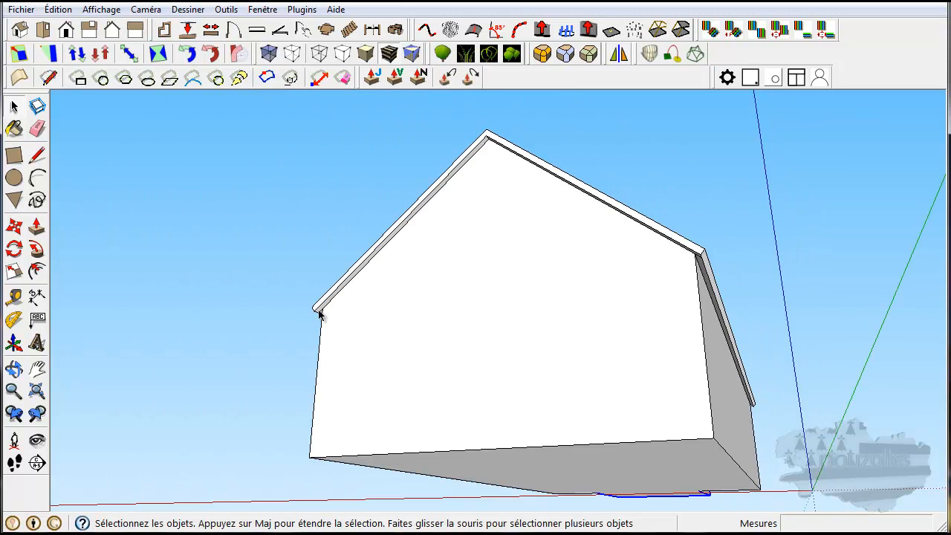
# Try sliding the selected extension along the red axis across the front gable wall
pyautogui.moveTo(718, 371); pyautogui.dragTo(626, 438, button='middle')
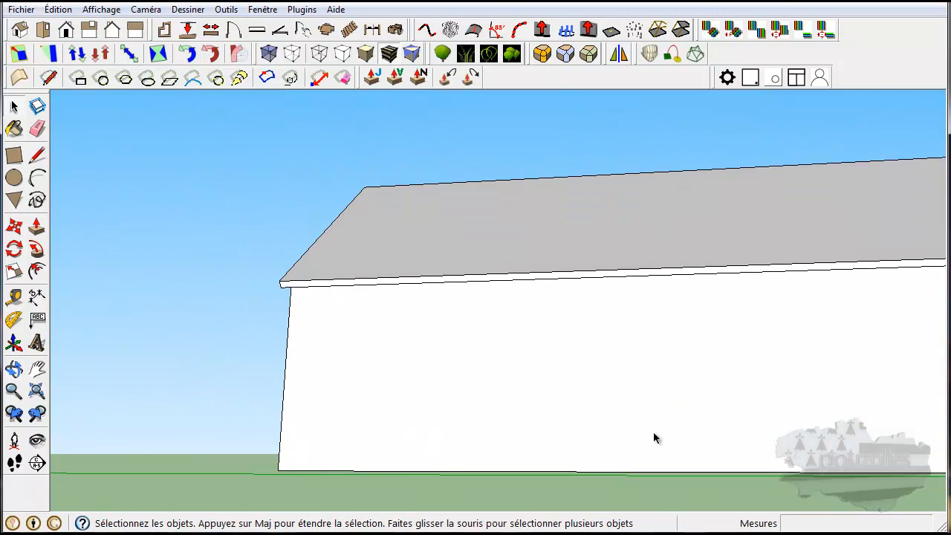
pyautogui.moveTo(726, 397); pyautogui.dragTo(408, 381, button='middle')
pyautogui.moveTo(855, 380); pyautogui.dragTo(521, 397, button='middle')
pyautogui.scroll(-4, 537, 411)
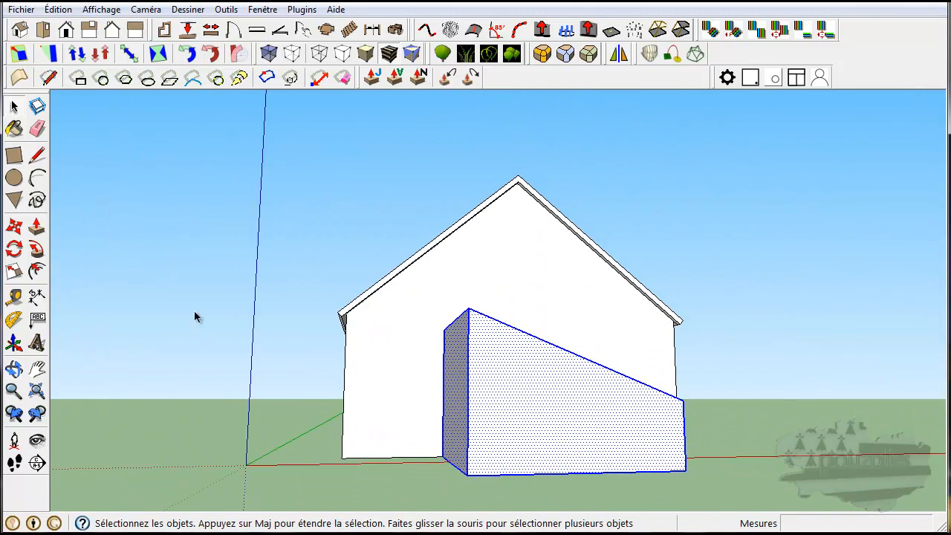
pyautogui.click(13, 226)
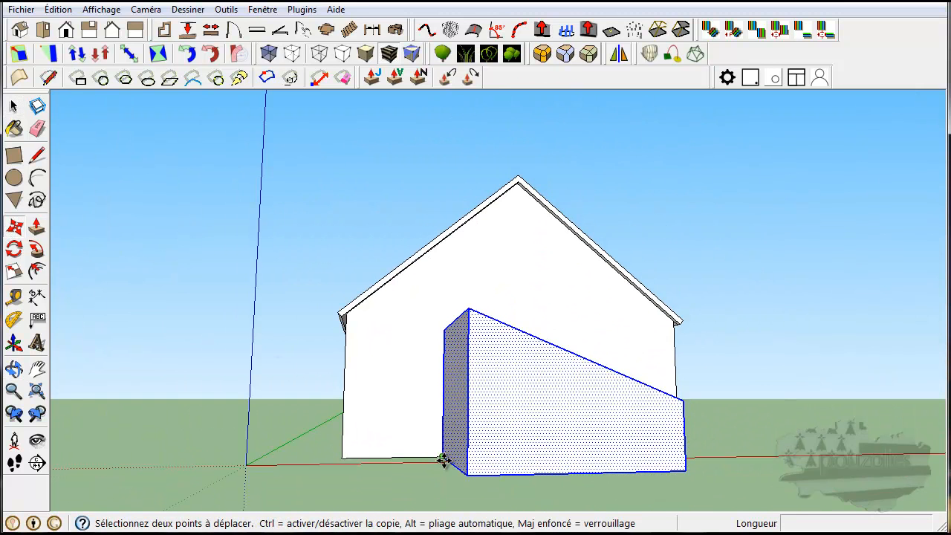
pyautogui.moveTo(443, 460); pyautogui.dragTo(510, 465)
pyautogui.press('Escape')
# Move the extension about 0.22 m along the red axis from its lower corner at the gable wall
pyautogui.moveTo(745, 474); pyautogui.dragTo(696, 474, button='middle')
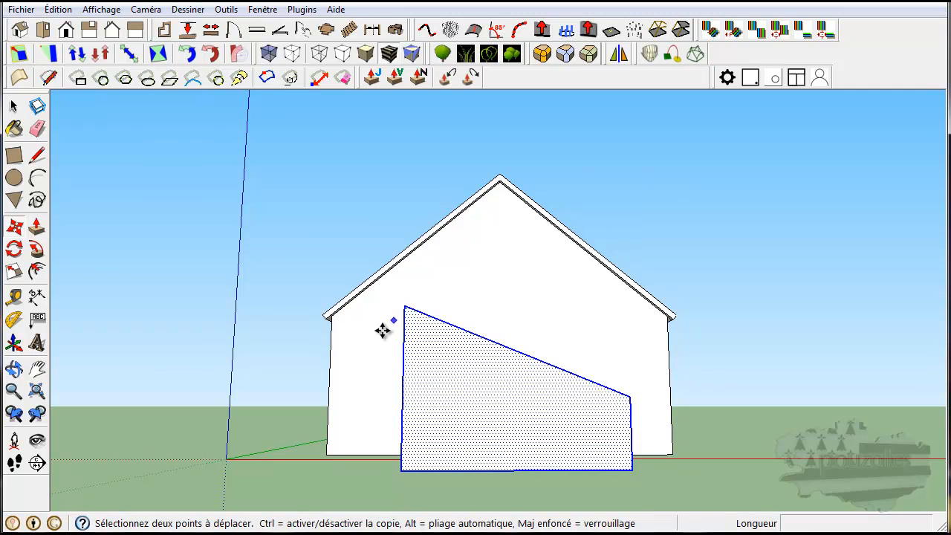
pyautogui.moveTo(516, 484); pyautogui.dragTo(718, 471, button='middle')
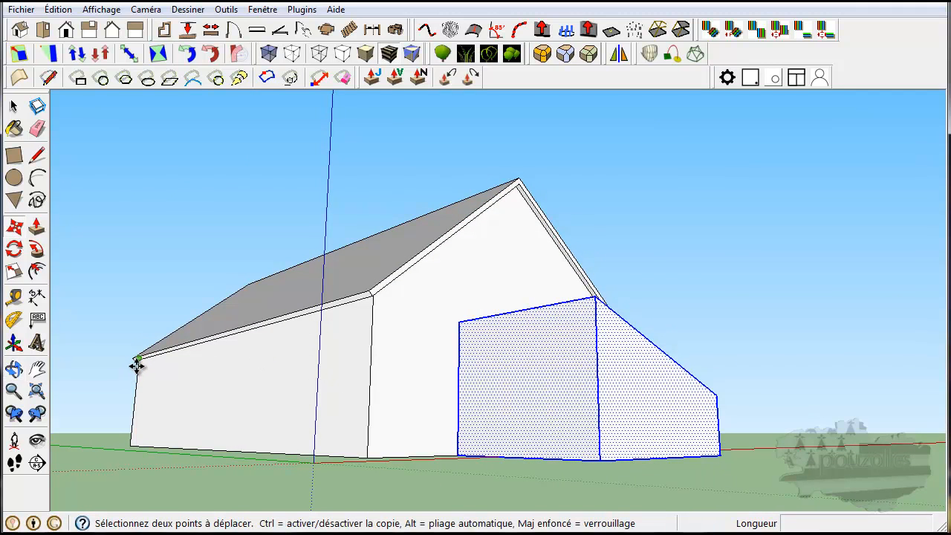
pyautogui.moveTo(465, 478); pyautogui.dragTo(484, 494, button='middle')
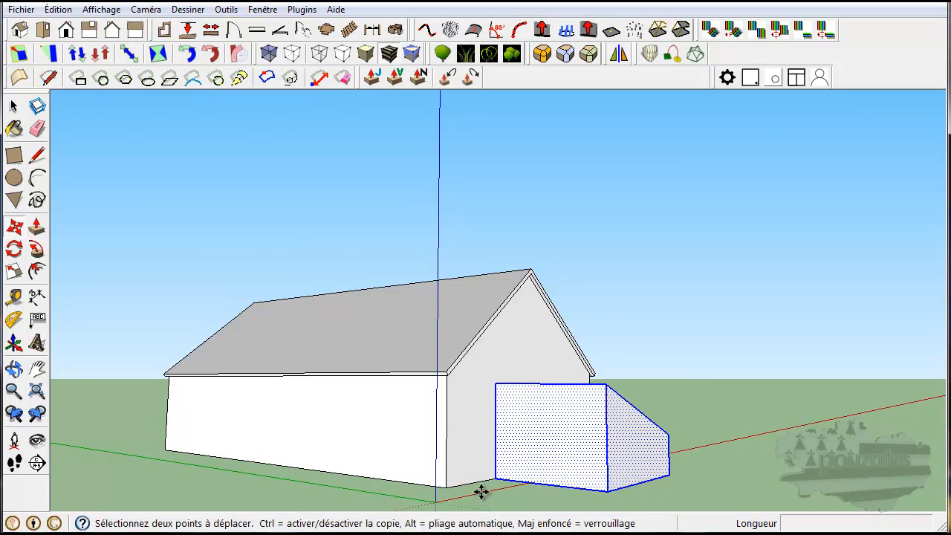
pyautogui.moveTo(446, 455); pyautogui.dragTo(340, 358, button='middle')
pyautogui.moveTo(511, 447); pyautogui.dragTo(486, 505, button='middle')
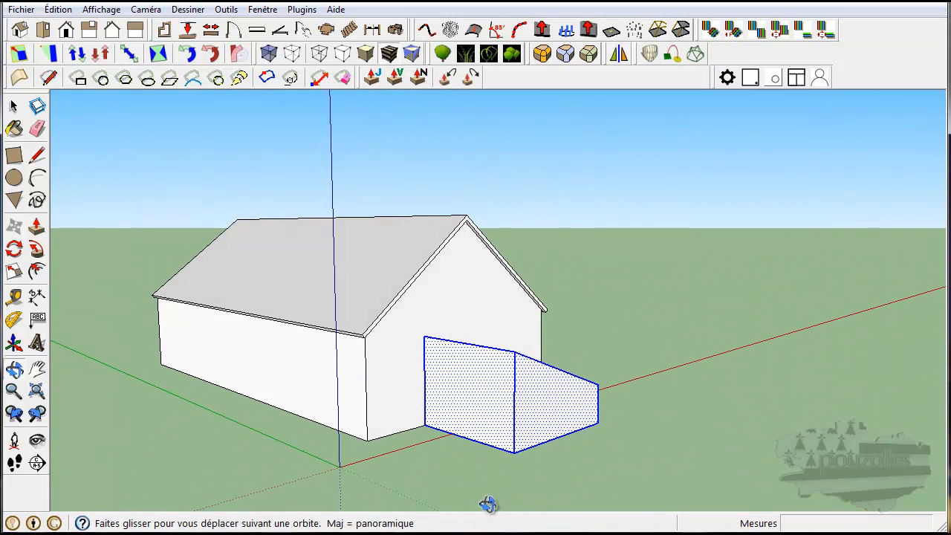
pyautogui.click(424, 425)
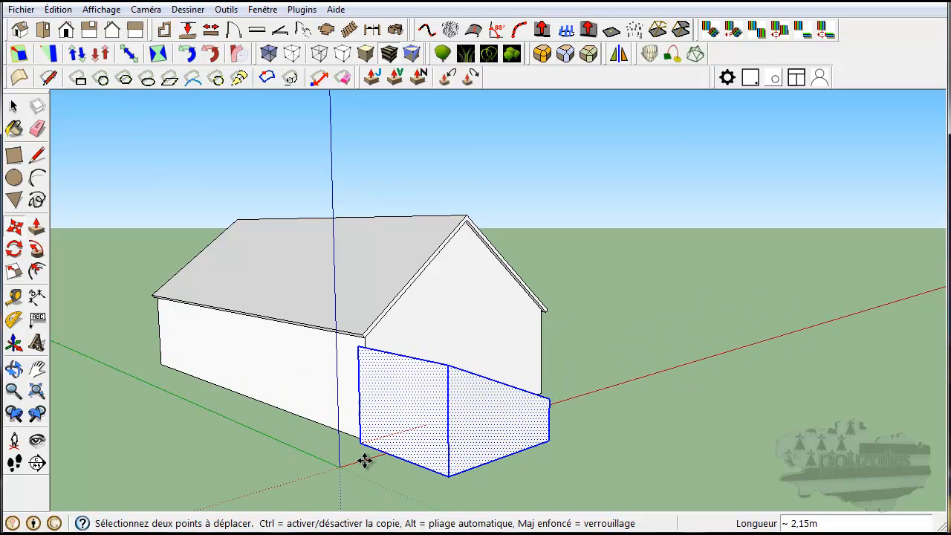
pyautogui.click(434, 436)
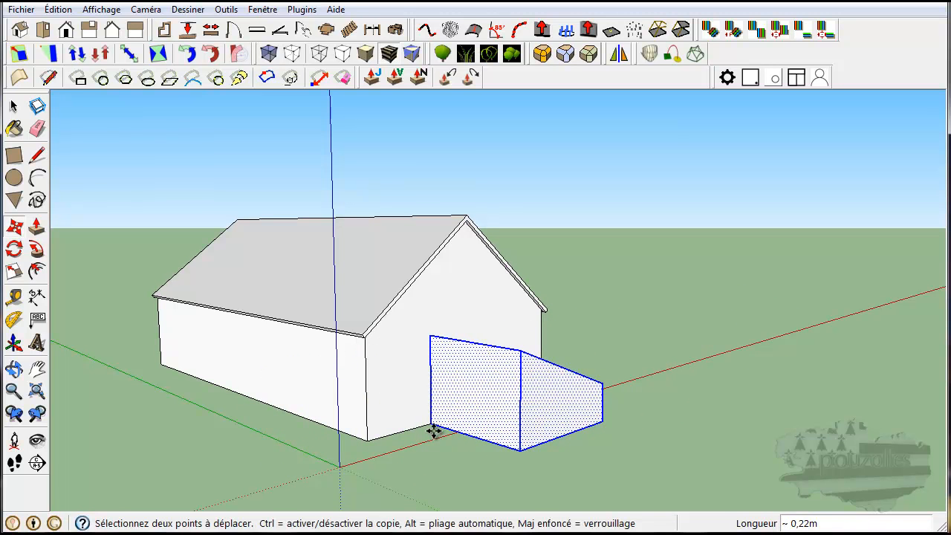
# Move the extension about 10.16 m along the red axis from its outer lower corner, past the end of the gable wall
pyautogui.click(520, 451)
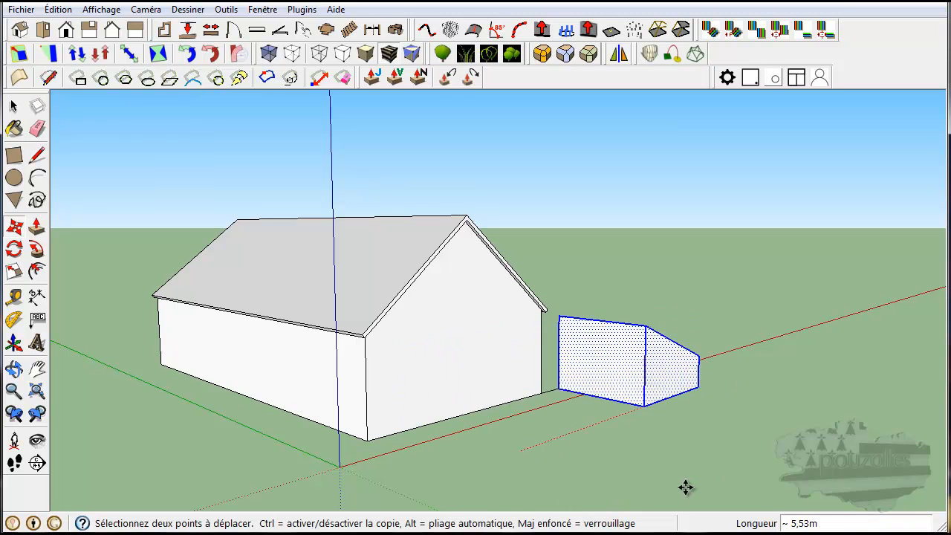
pyautogui.click(608, 470)
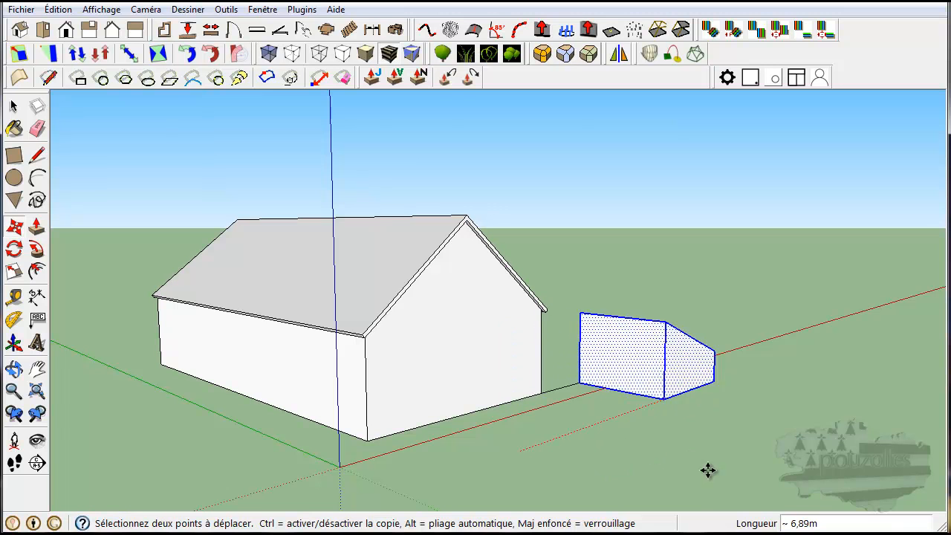
pyautogui.moveTo(631, 461); pyautogui.dragTo(491, 386, button='middle')
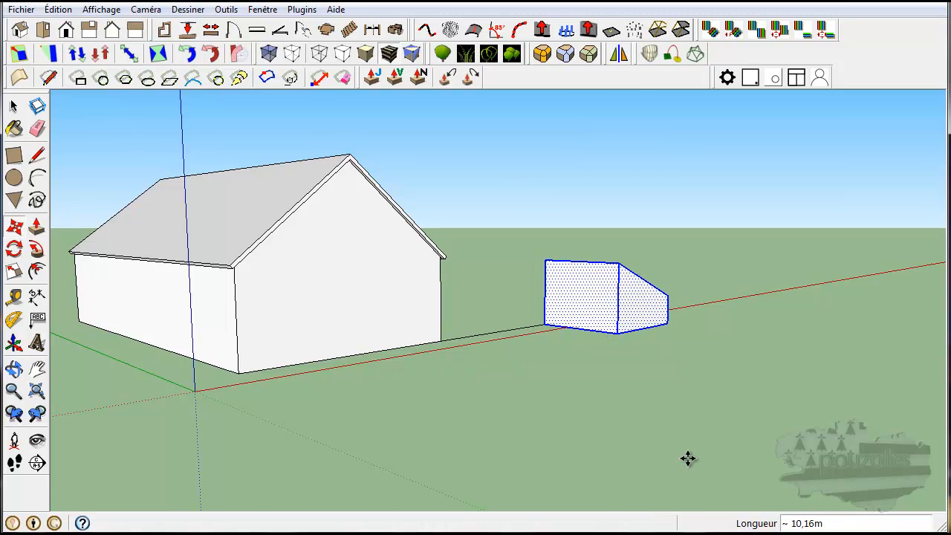
# Cancel the pending move of the extension and turn the selected extension into a component that replaces the selection
pyautogui.press('Escape')
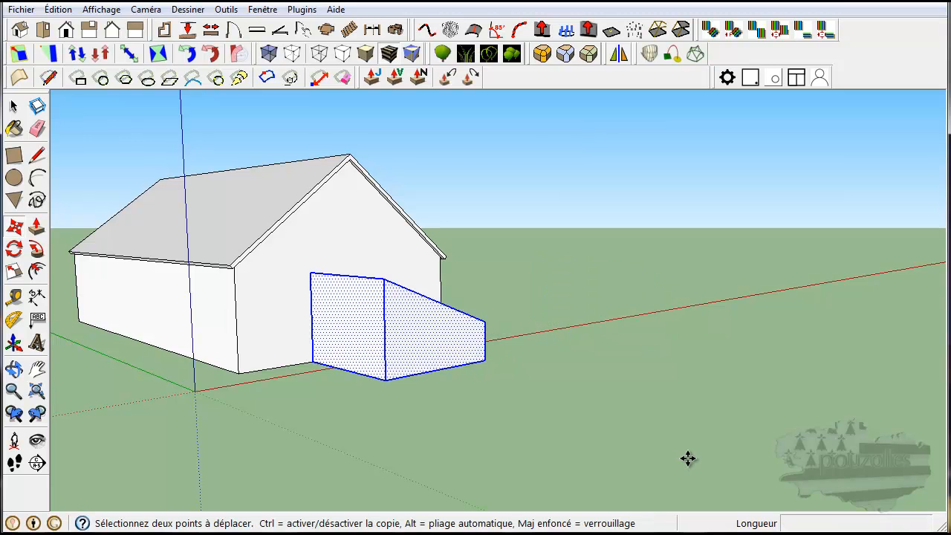
pyautogui.rightClick(405, 331)
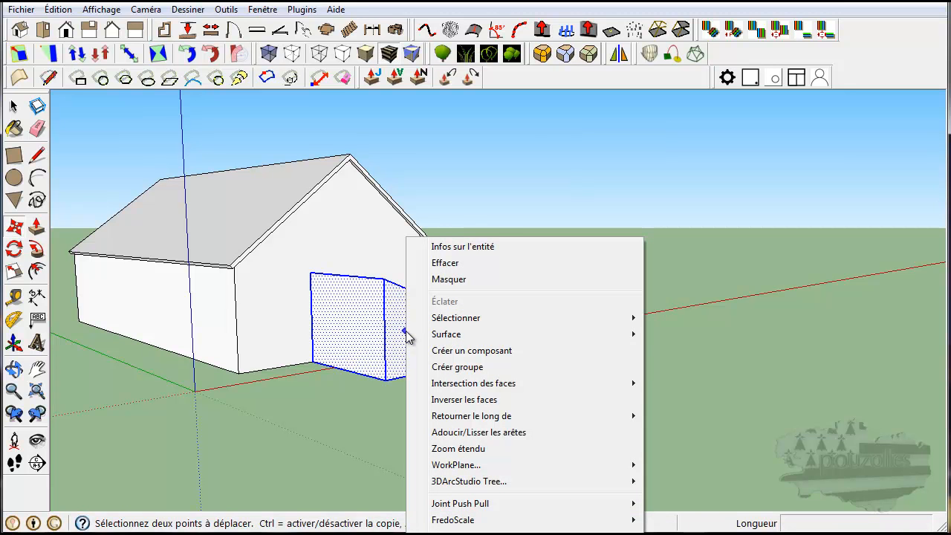
pyautogui.click(469, 351)
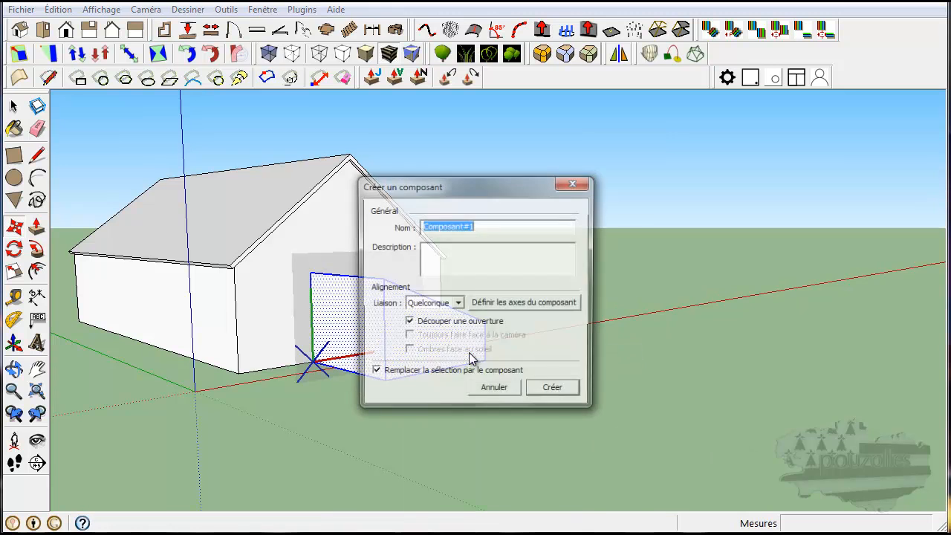
pyautogui.click(556, 391)
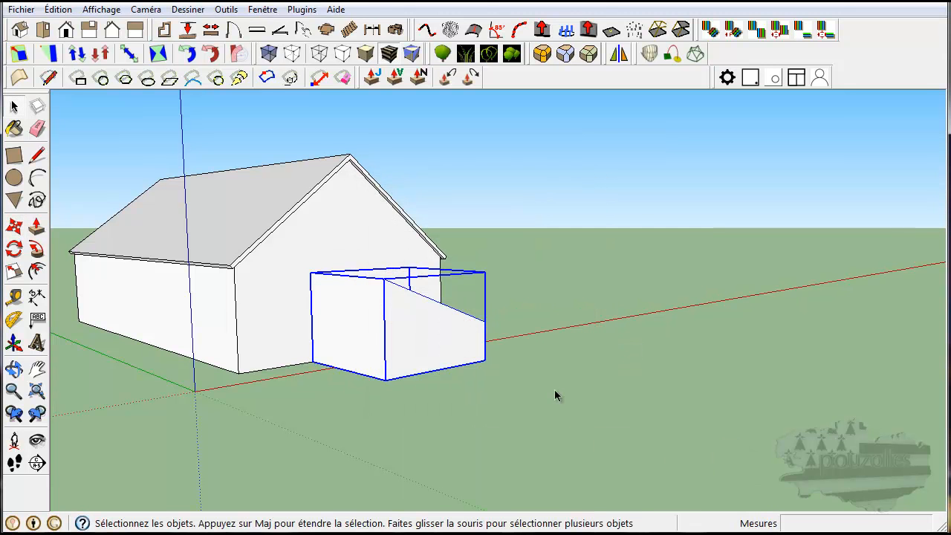
# Try moving the extension component from its lower corners at the gable wall, and undo the move
pyautogui.click(14, 227)
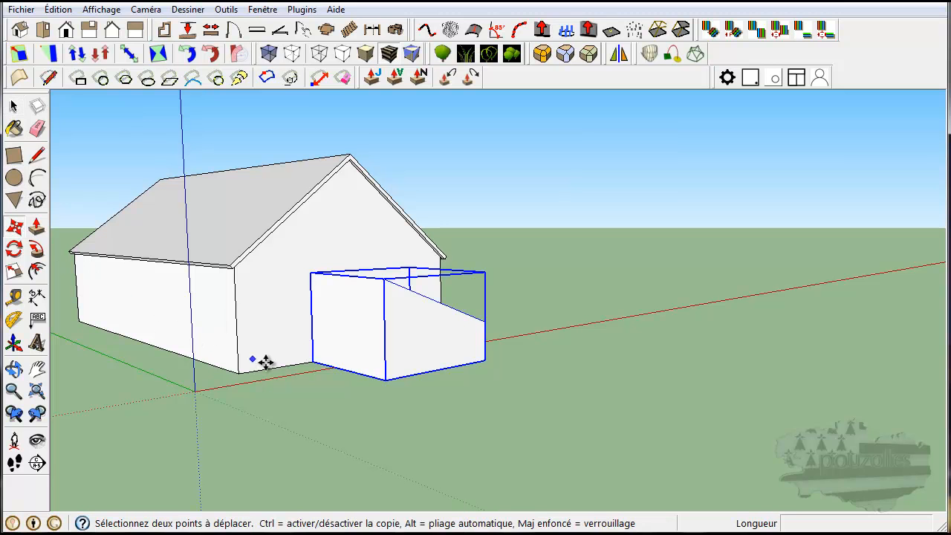
pyautogui.click(312, 362)
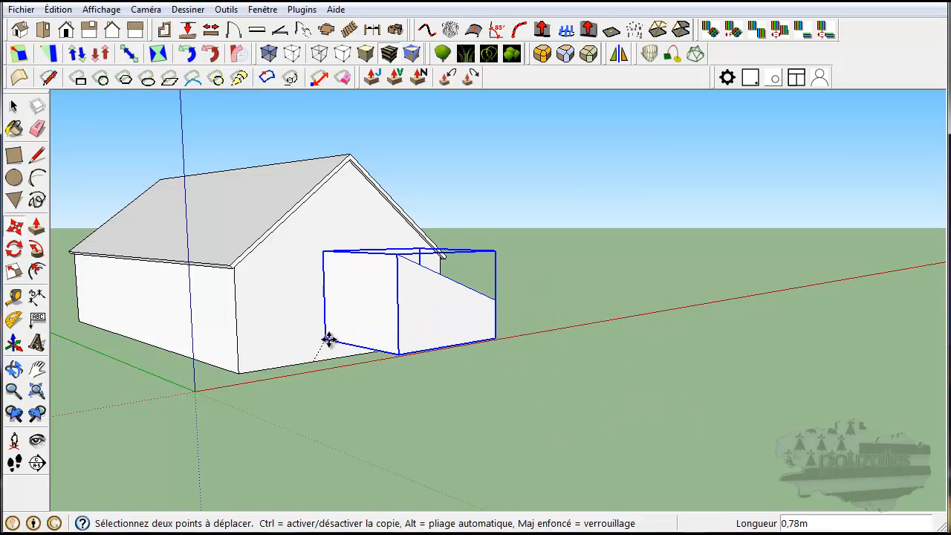
pyautogui.press('Escape')
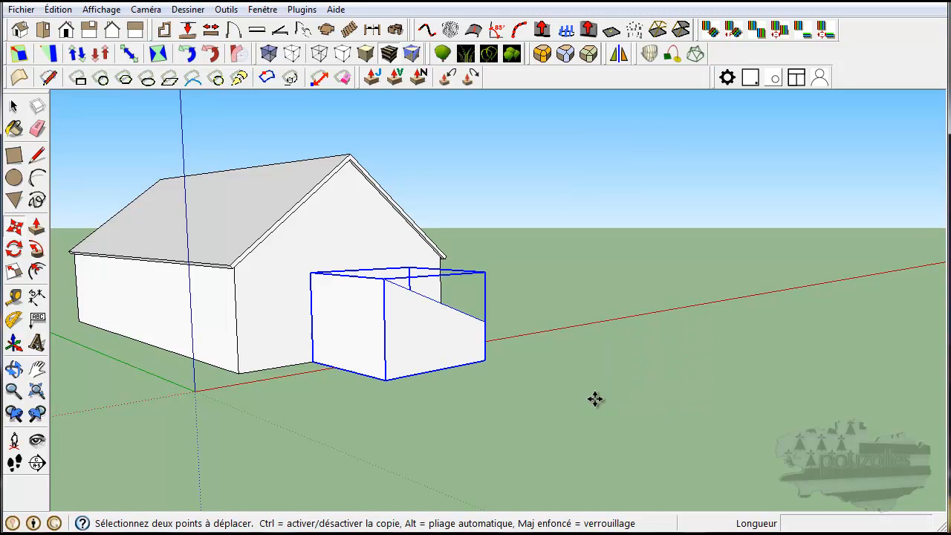
pyautogui.click(388, 380)
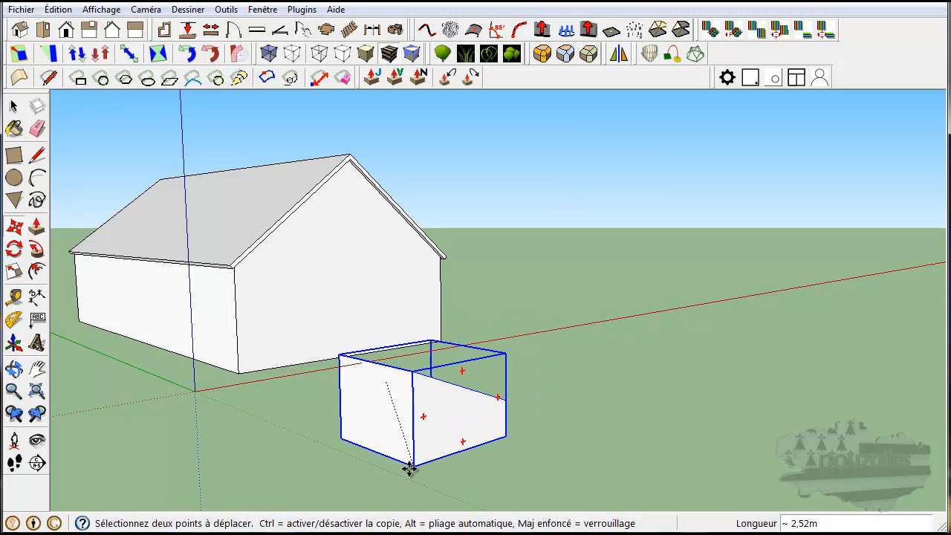
pyautogui.click(622, 387)
pyautogui.hotkey('ctrl', 'z')
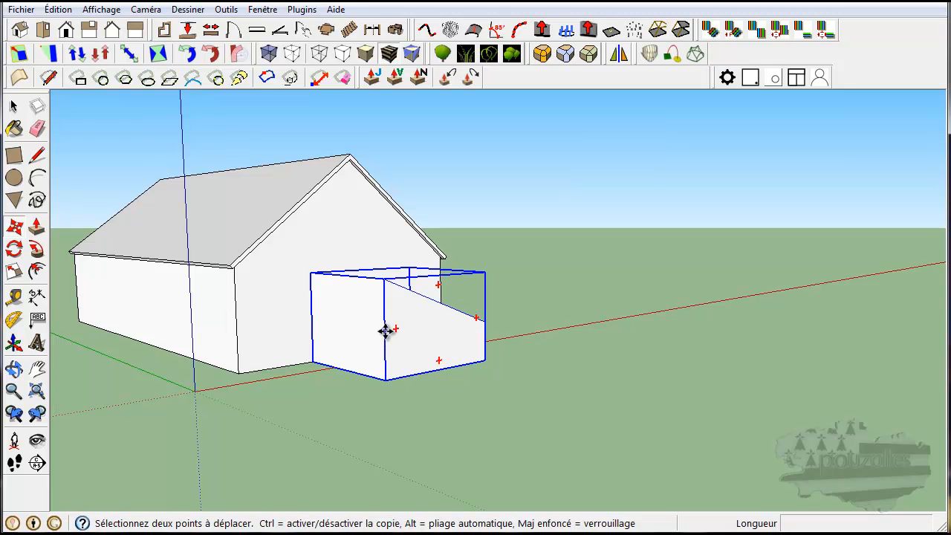
# Unglue the extension component from the gable wall and move it about 6 m outward along the green axis from its lower wall corner
pyautogui.rightClick(346, 318)
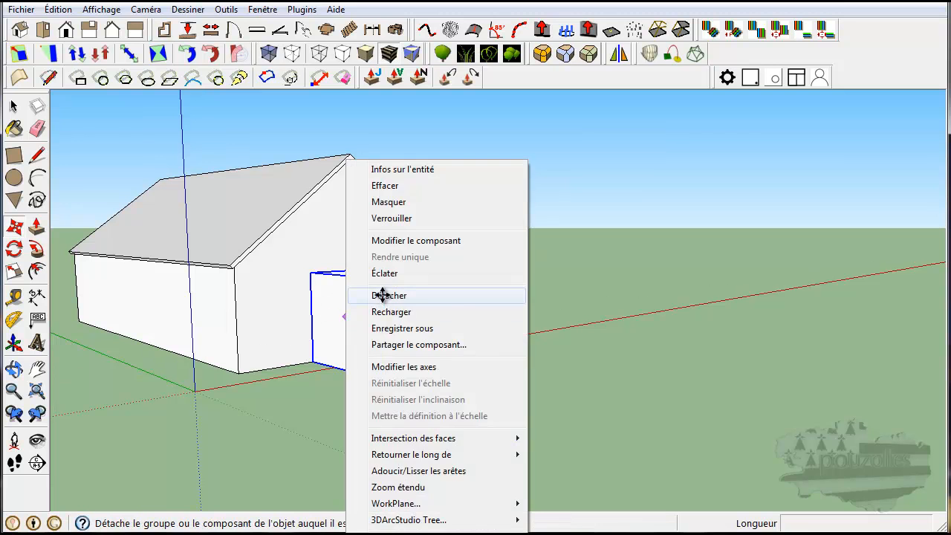
pyautogui.click(377, 297)
pyautogui.click(310, 364)
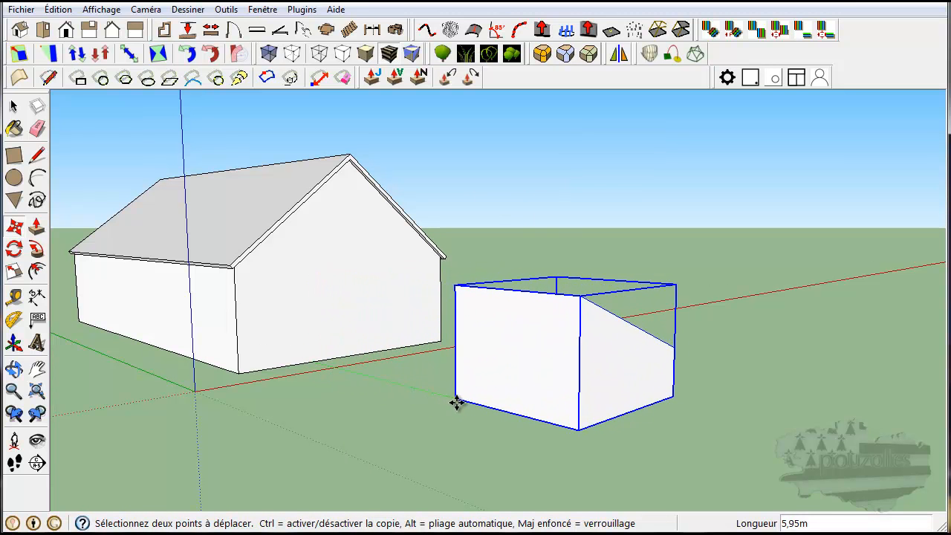
pyautogui.click(470, 404)
# Move the unglued extension component about 18.56 m farther away from the house
pyautogui.moveTo(436, 442); pyautogui.dragTo(549, 426, button='middle')
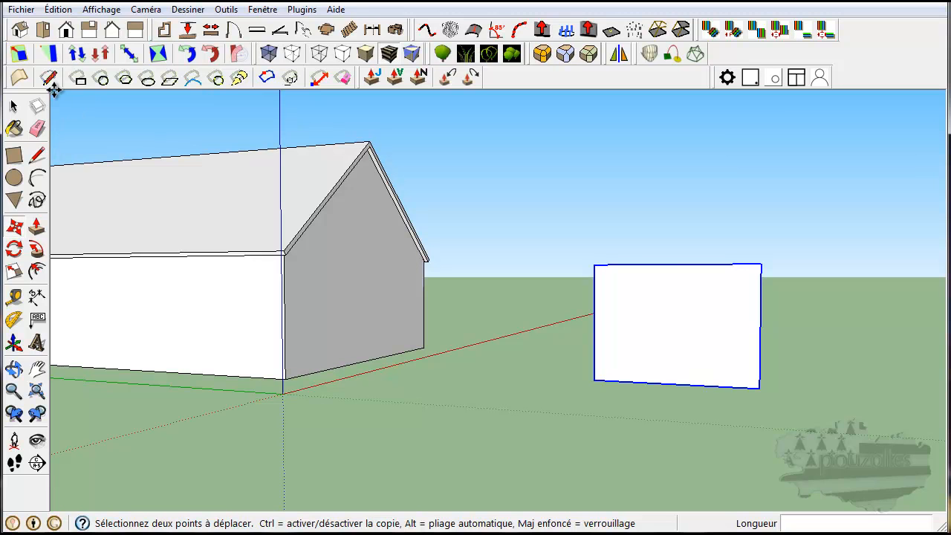
pyautogui.click(60, 141)
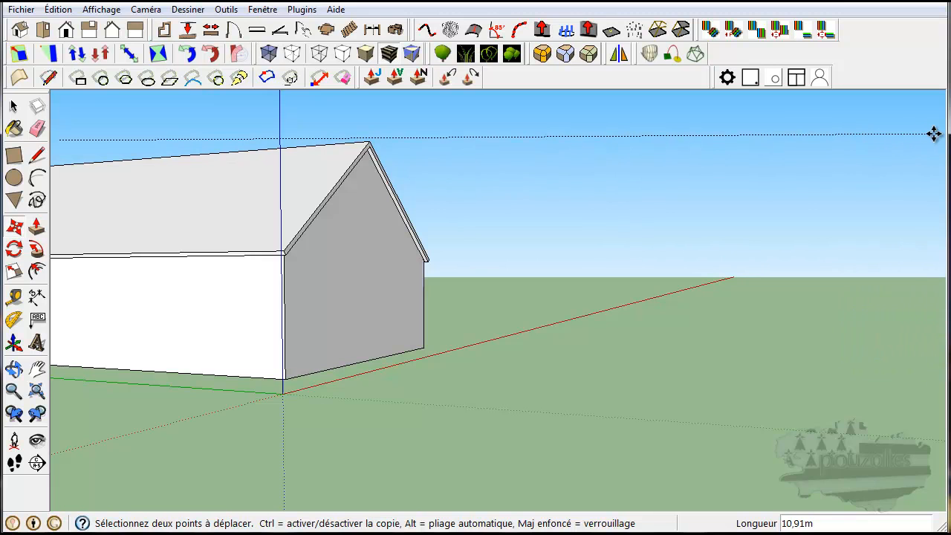
pyautogui.keyDown('shift'); pyautogui.moveTo(944, 134); pyautogui.dragTo(902, 138, button='middle'); pyautogui.keyUp('shift')
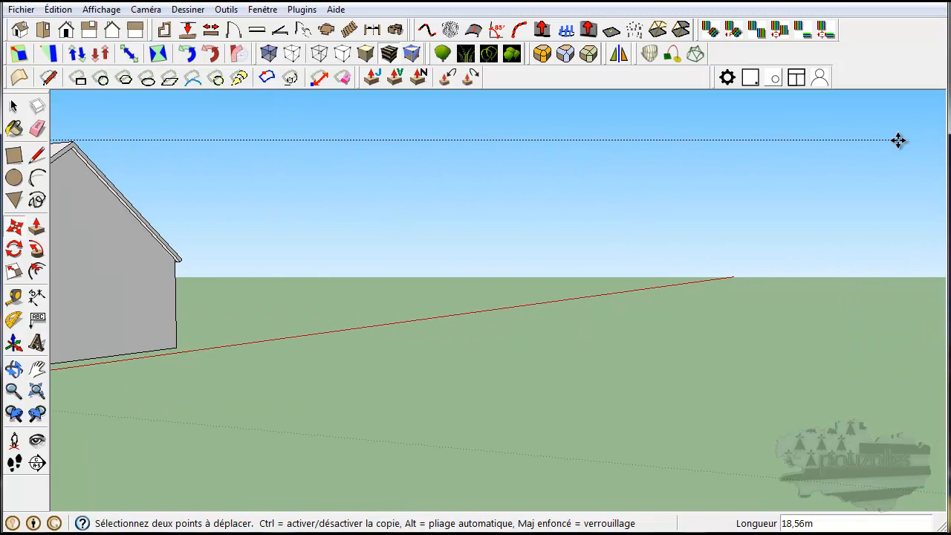
pyautogui.click(899, 141)
pyautogui.scroll(-3, 588, 216)
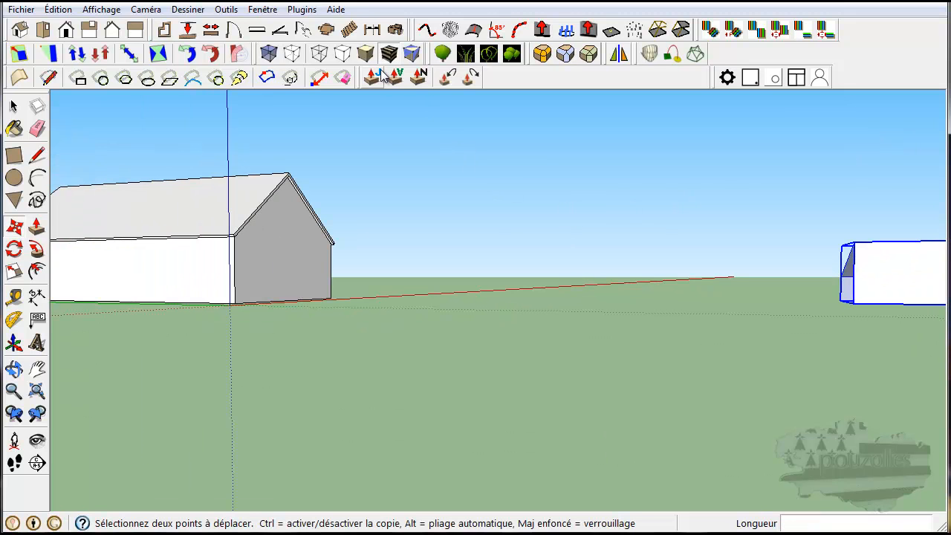
pyautogui.scroll(-3, 445, 227)
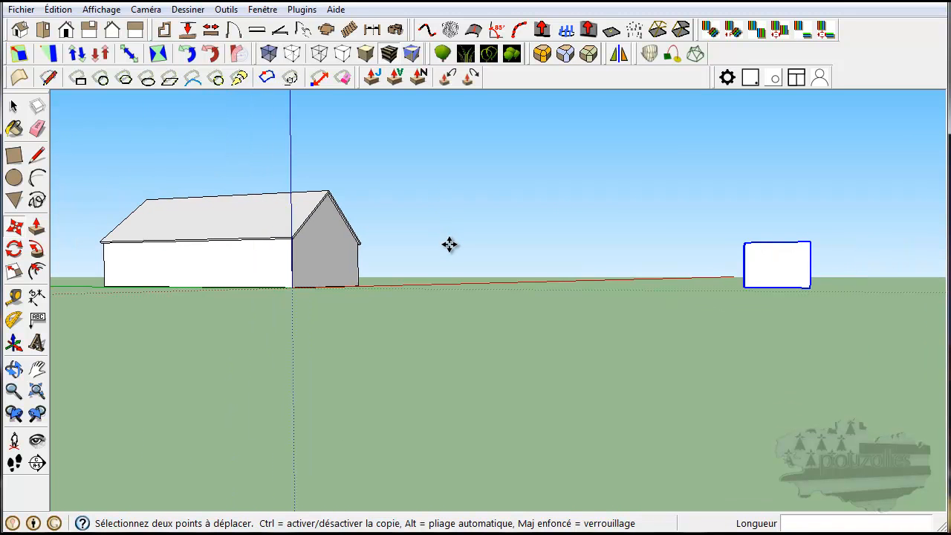
pyautogui.moveTo(448, 245); pyautogui.dragTo(474, 302, button='middle')
pyautogui.scroll(1, 355, 373)
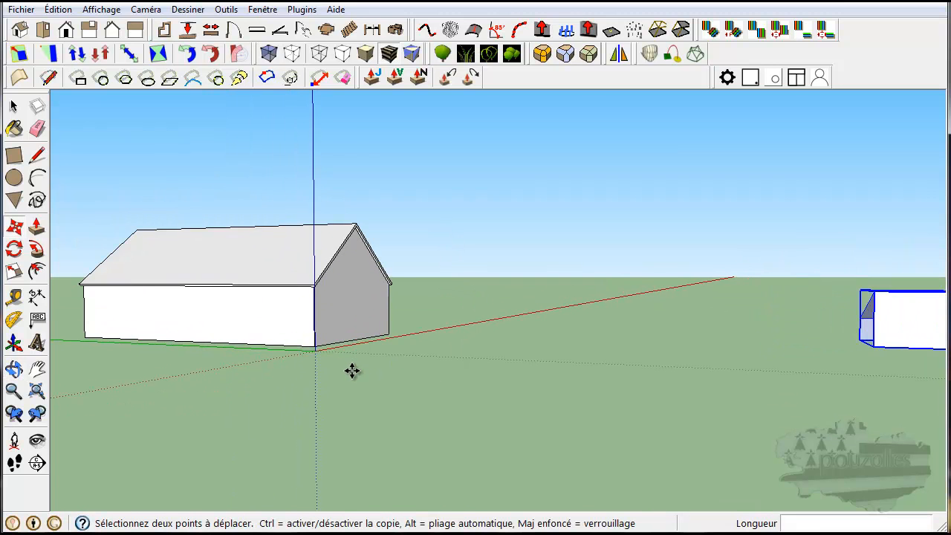
pyautogui.scroll(-1, 391, 356)
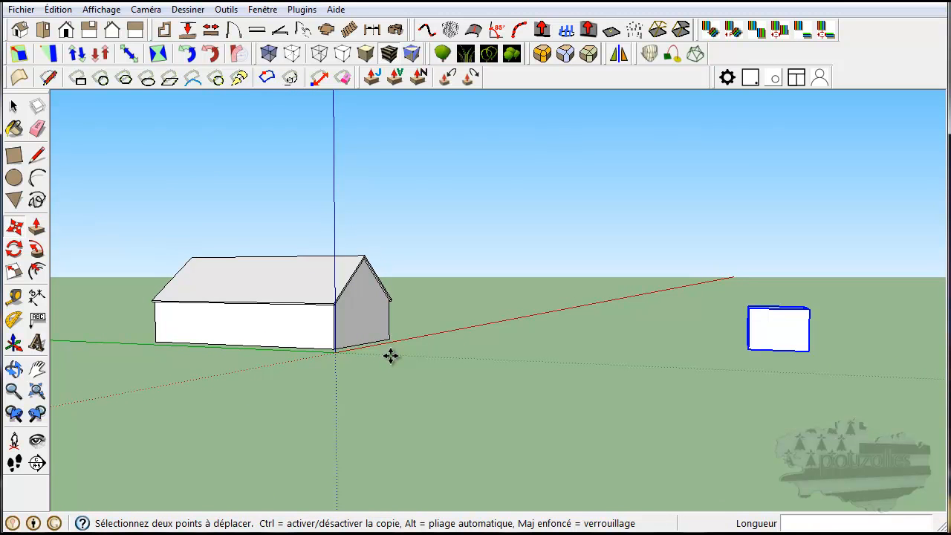